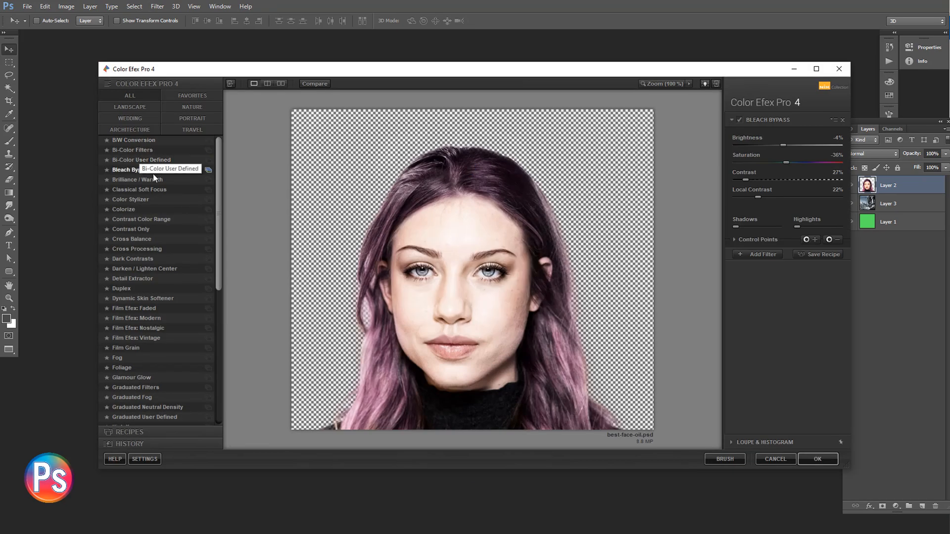
# Step: Apply the Bleach Bypass filter with brightness -11%, saturation -39%, contrast 28% and local contrast 26%
pyautogui.click(151, 171)
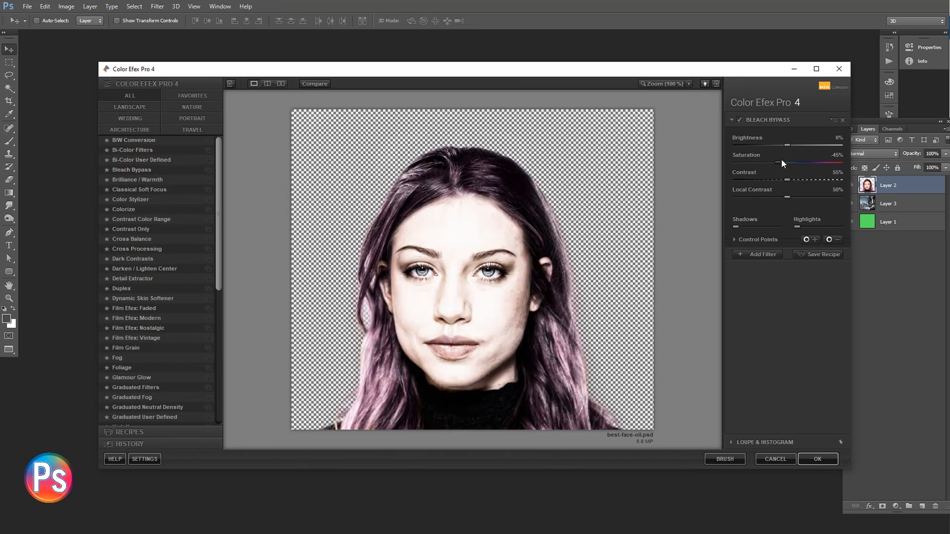
pyautogui.moveTo(786, 180); pyautogui.dragTo(765, 196)
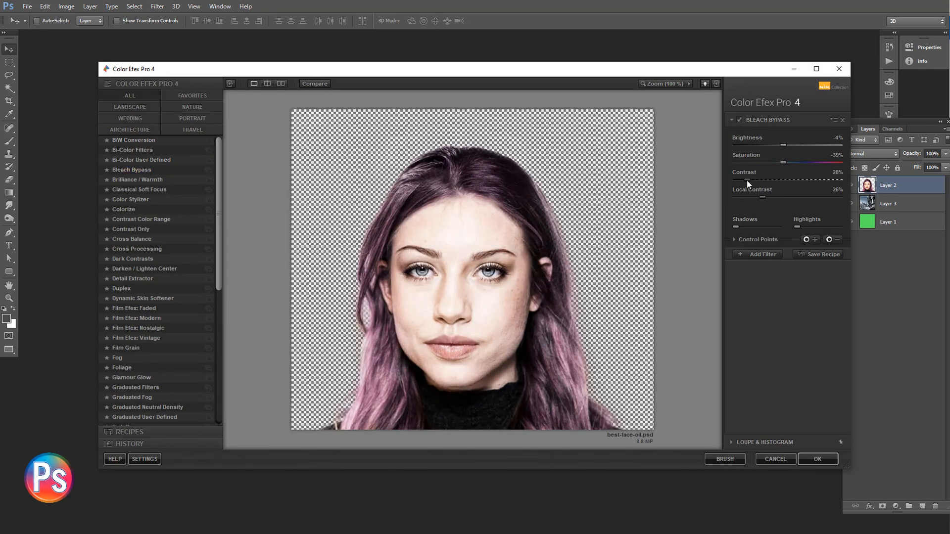
pyautogui.moveTo(787, 149); pyautogui.dragTo(788, 146)
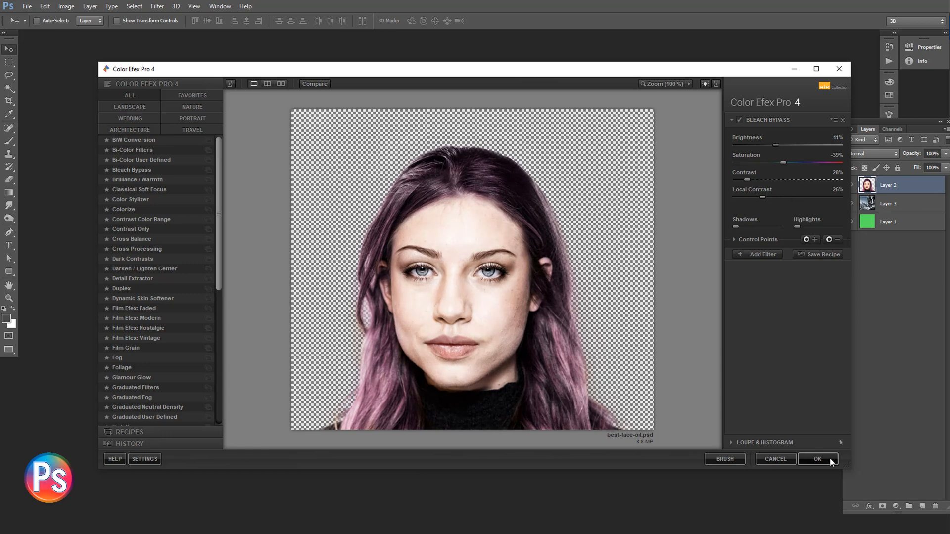
pyautogui.click(818, 459)
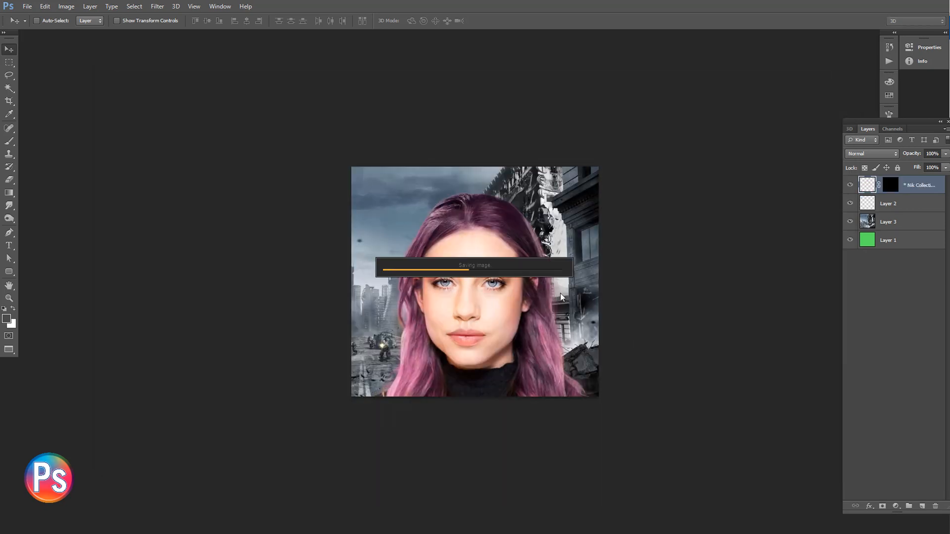
# Step: Merge the Bleach Bypass (CEP 4) layer with the original portrait on Layer 2
pyautogui.rightClick(466, 245)
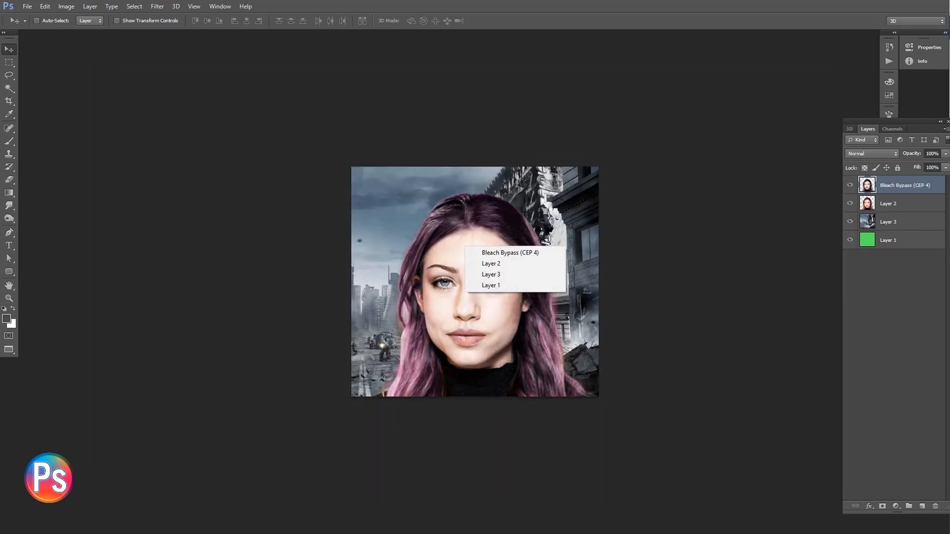
pyautogui.keyDown('shift'); pyautogui.click(904, 201); pyautogui.keyUp('shift')
pyautogui.rightClick(903, 202)
pyautogui.click(814, 359)
# Step: Paint a soft Quick Mask band along the hair outline on both sides of the head and convert it to a selection
pyautogui.hotkey('ctrl', '+')
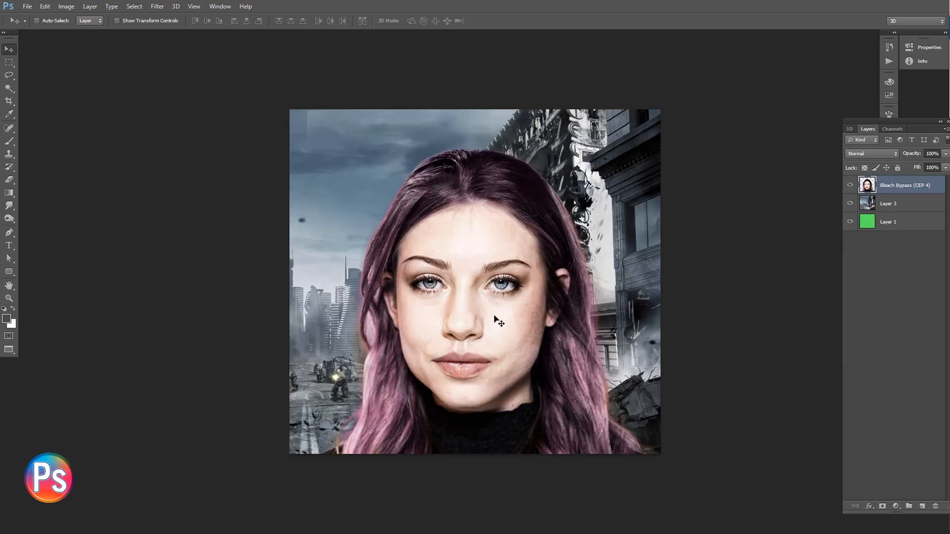
pyautogui.click(11, 339)
pyautogui.press('b')
pyautogui.rightClick(434, 155)
pyautogui.moveTo(438, 149)
pyautogui.mouseDown()
pyautogui.moveTo(390, 162)
pyautogui.moveTo(345, 434)
pyautogui.mouseUp()
pyautogui.moveTo(448, 144)
pyautogui.mouseDown()
pyautogui.moveTo(577, 212)
pyautogui.moveTo(609, 436)
pyautogui.mouseUp()
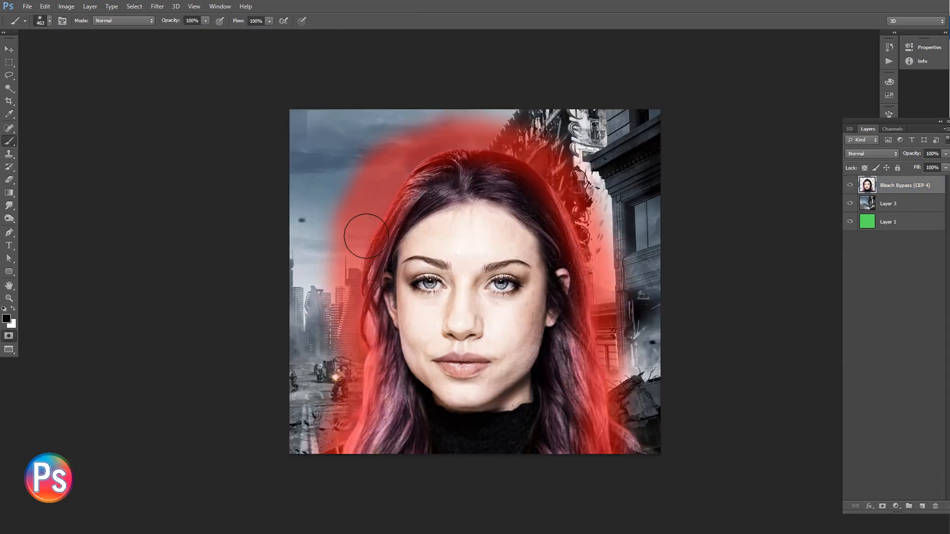
pyautogui.click(9, 338)
# Step: Feather the hair-outline selection by 0.3 pixels
pyautogui.click(157, 6)
pyautogui.moveTo(134, 7)
pyautogui.moveTo(163, 115)
pyautogui.click(252, 153)
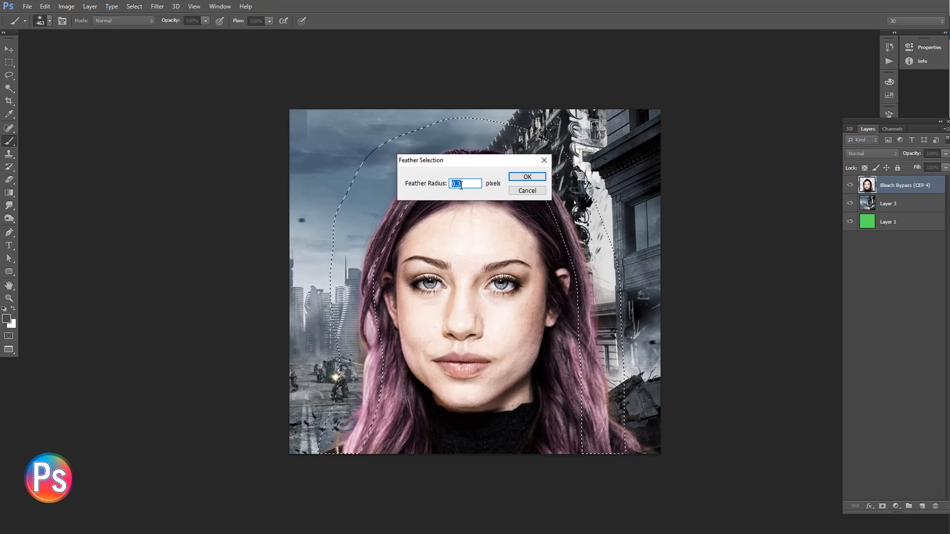
pyautogui.press('Return')
# Step: Soften the selected hair edges with a Gaussian Blur and deselect
pyautogui.click(158, 7)
pyautogui.click(319, 163)
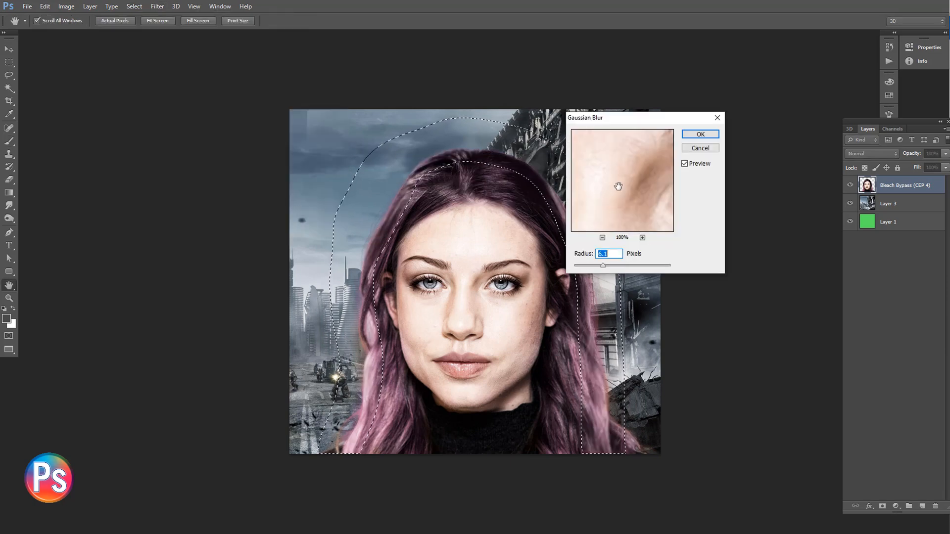
pyautogui.moveTo(596, 265); pyautogui.dragTo(606, 267)
pyautogui.press('Return')
pyautogui.press('b')
pyautogui.hotkey('ctrl', 'd')
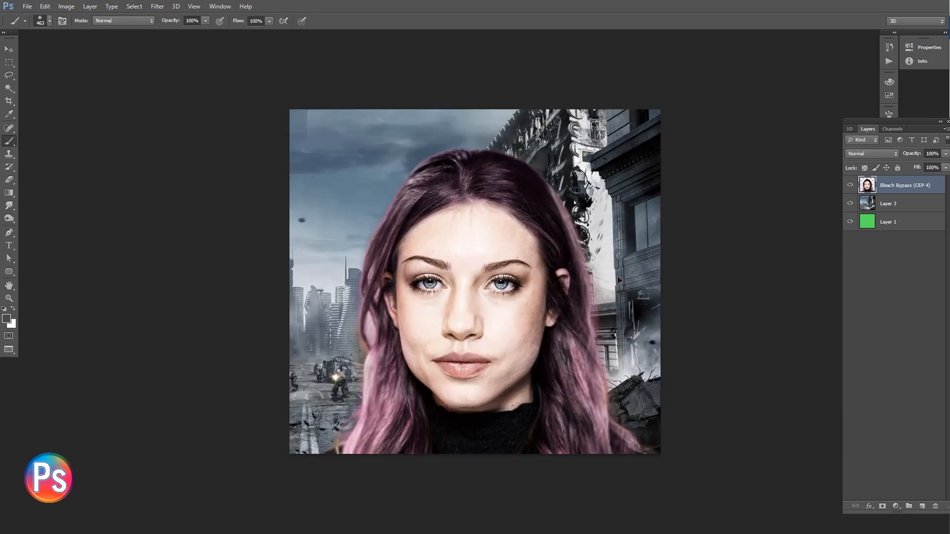
# Step: Outline the left-eye area from forehead to cheek with the Pen tool and copy it from the portrait to a new layer
pyautogui.hotkey('ctrl', '+')
pyautogui.press('p')
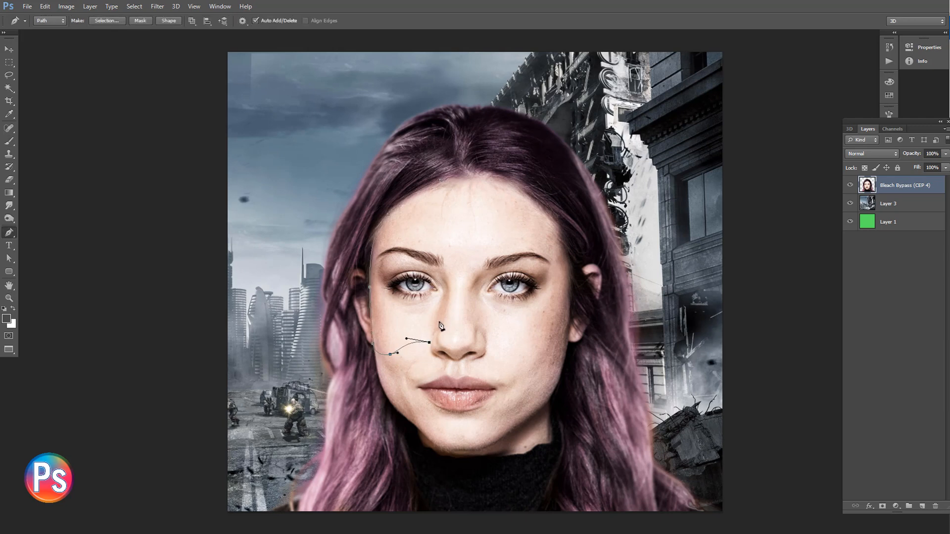
pyautogui.hotkey('ctrl', 'Return')
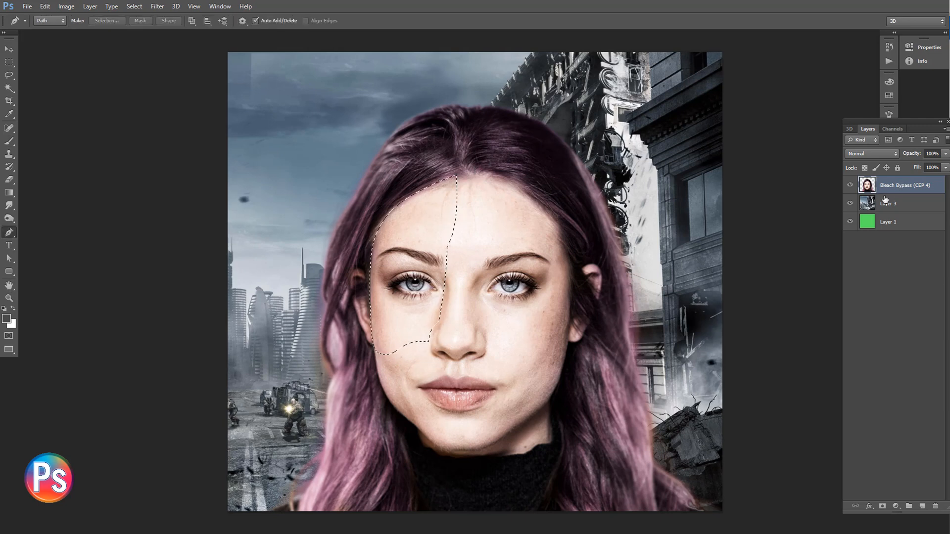
pyautogui.press('l')
pyautogui.rightClick(408, 250)
pyautogui.click(459, 329)
# Step: Add Bevel & Emboss to the copied eye panel with light angle 120°, altitude 16° and shadow color 580000
pyautogui.doubleClick(869, 188)
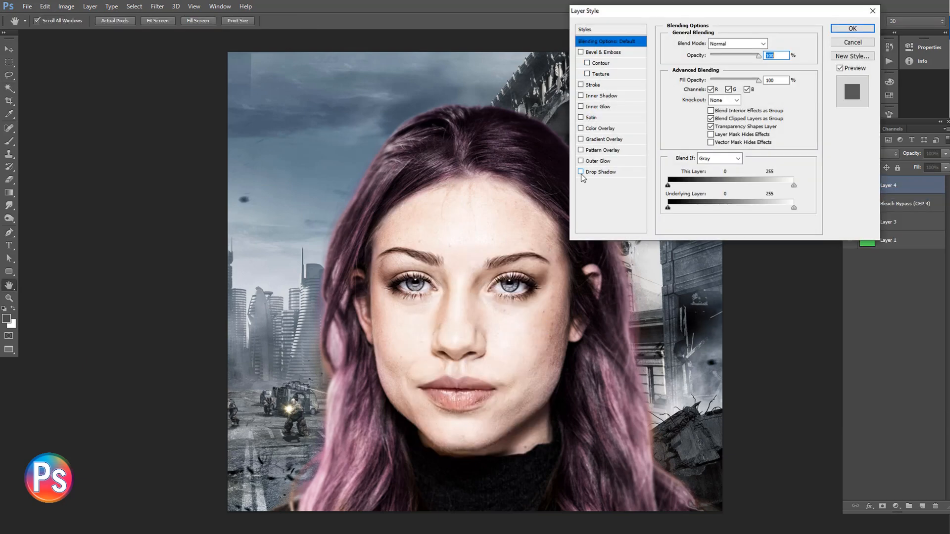
pyautogui.click(596, 52)
pyautogui.moveTo(718, 131); pyautogui.dragTo(710, 129)
pyautogui.click(777, 197)
pyautogui.moveTo(704, 272); pyautogui.dragTo(710, 312)
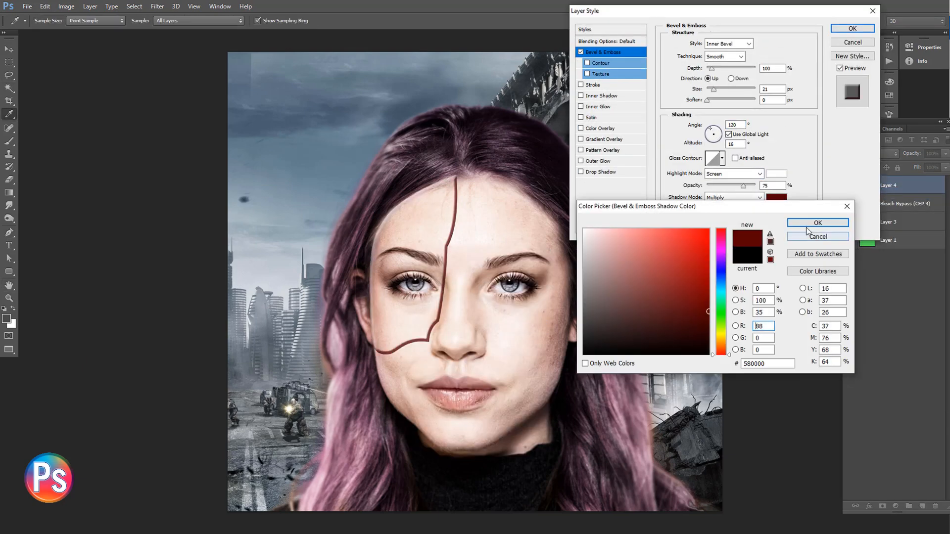
pyautogui.click(817, 223)
# Step: Set the bevel to depth 52%, size 24 px, soften 12 px, highlight opacity 100% and shadow opacity 36%
pyautogui.moveTo(743, 185); pyautogui.dragTo(724, 209)
pyautogui.moveTo(713, 90); pyautogui.dragTo(709, 69)
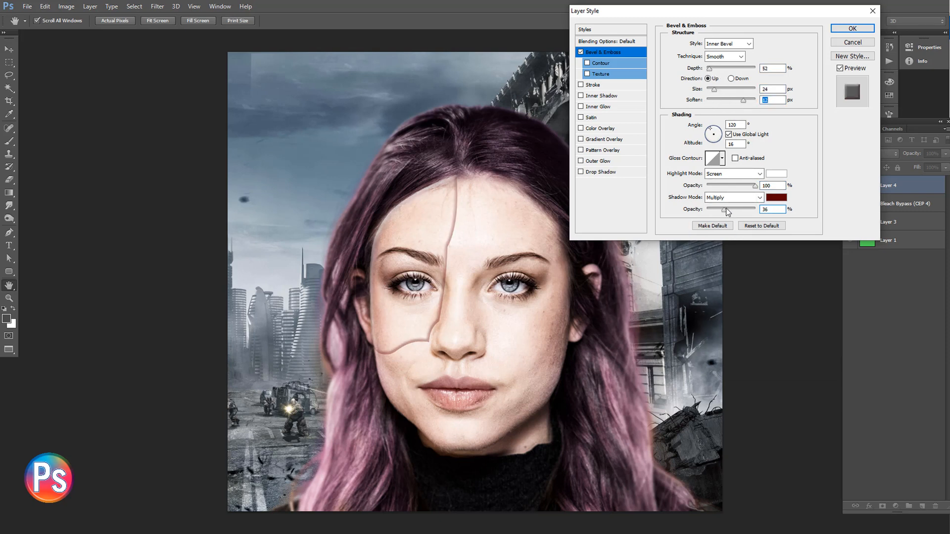
pyautogui.click(852, 28)
# Step: Outline a narrow panel from the hairline down the nose bridge with the Pen tool and load it as a selection
pyautogui.press('p')
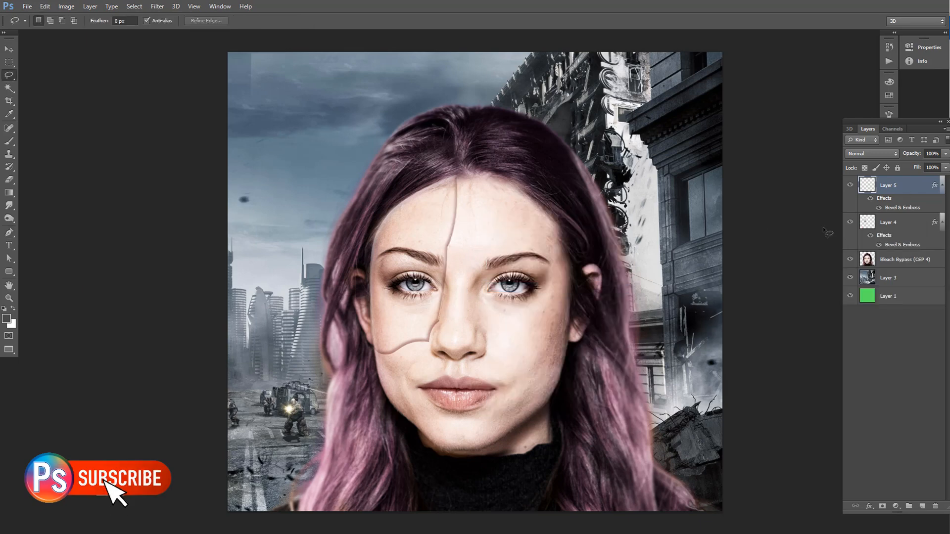
pyautogui.rightClick(898, 186)
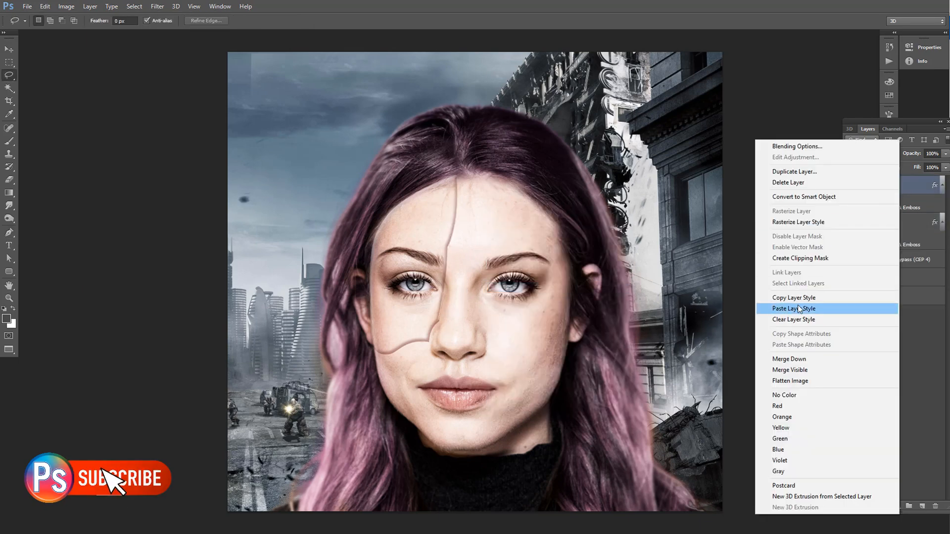
pyautogui.click(798, 309)
pyautogui.press('v')
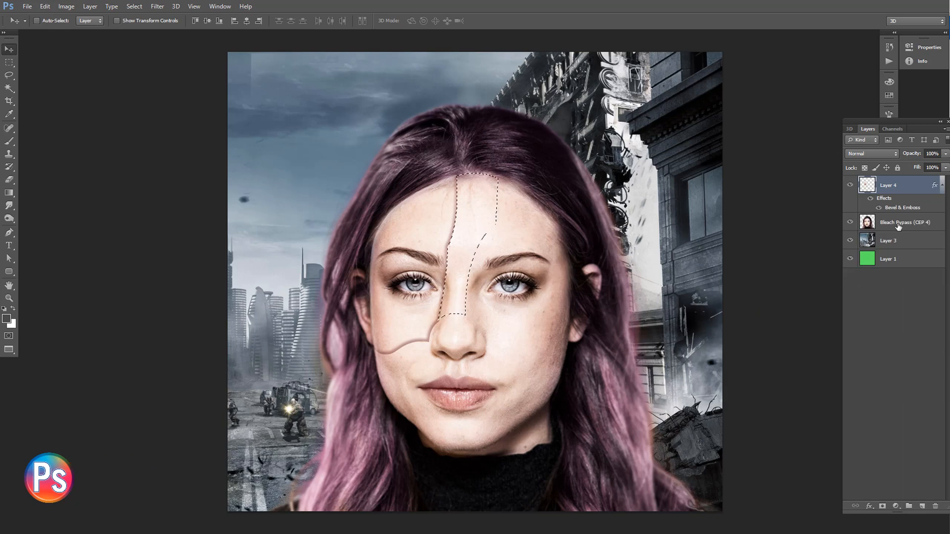
# Step: Copy the selected nose-bridge panel from the Bleach Bypass layer to a new layer and paste the bevel style onto it
pyautogui.click(898, 226)
pyautogui.rightClick(488, 212)
pyautogui.click(9, 75)
pyautogui.rightClick(479, 205)
pyautogui.click(517, 284)
pyautogui.rightClick(917, 223)
pyautogui.click(817, 309)
# Step: Trace the right-eye area from forehead to cheek with the Pen tool and convert the path to a selection
pyautogui.click(9, 232)
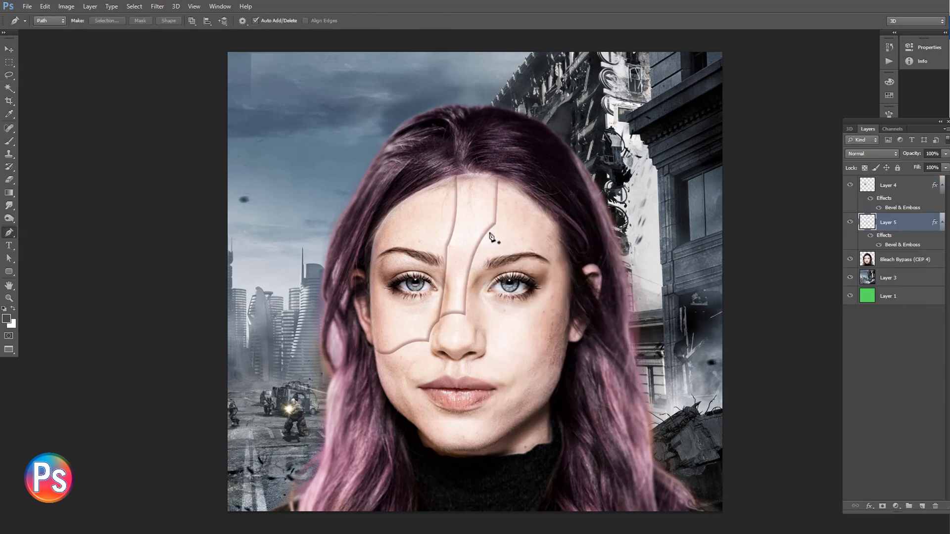
pyautogui.click(465, 316)
pyautogui.click(471, 329)
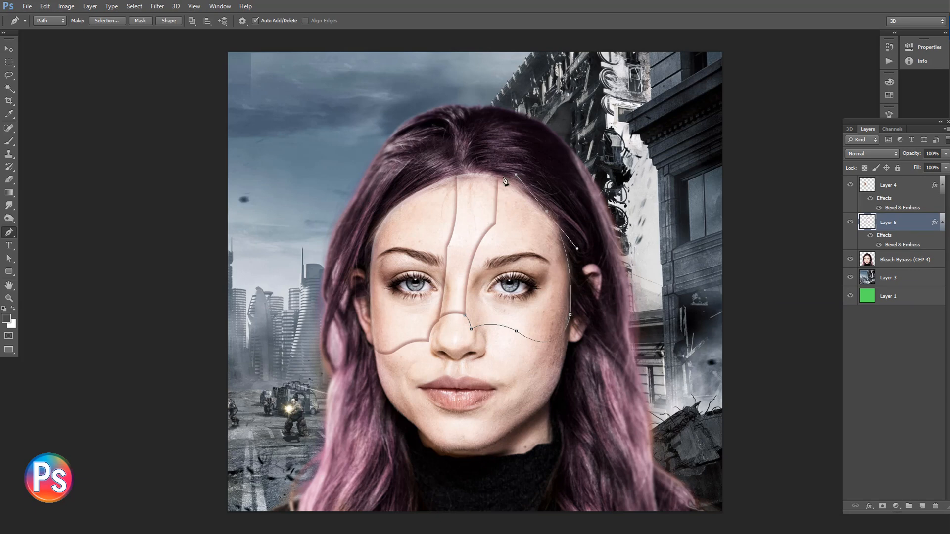
pyautogui.moveTo(461, 390); pyautogui.dragTo(462, 390)
pyautogui.hotkey('ctrl', 'Return')
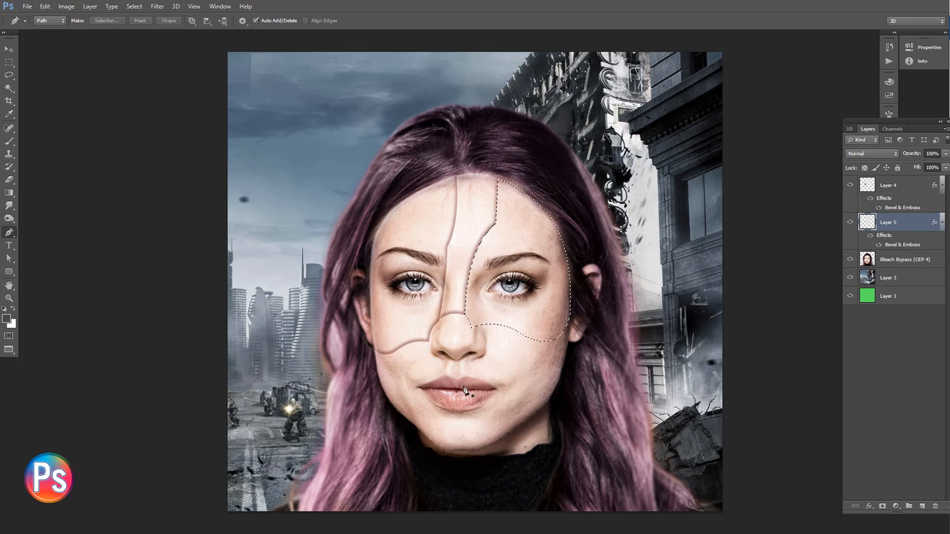
# Step: Copy the selected right-eye panel from the Bleach Bypass layer to a new layer and paste the bevel style onto it
pyautogui.click(9, 76)
pyautogui.click(894, 260)
pyautogui.rightClick(531, 254)
pyautogui.click(566, 334)
pyautogui.rightClick(906, 259)
pyautogui.click(811, 309)
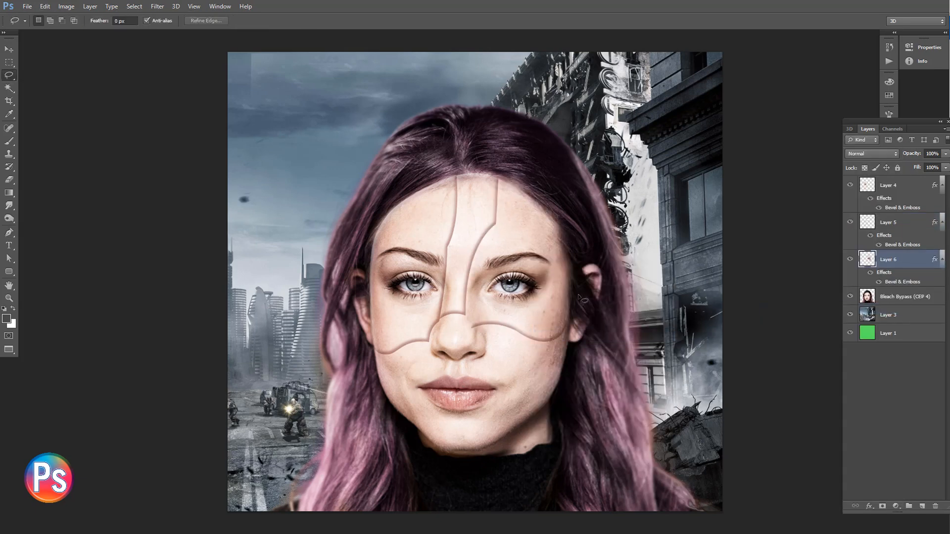
# Step: Trace the lower left cheek beside the mouth with the Pen tool and convert the path to a selection
pyautogui.press('p')
pyautogui.click(384, 393)
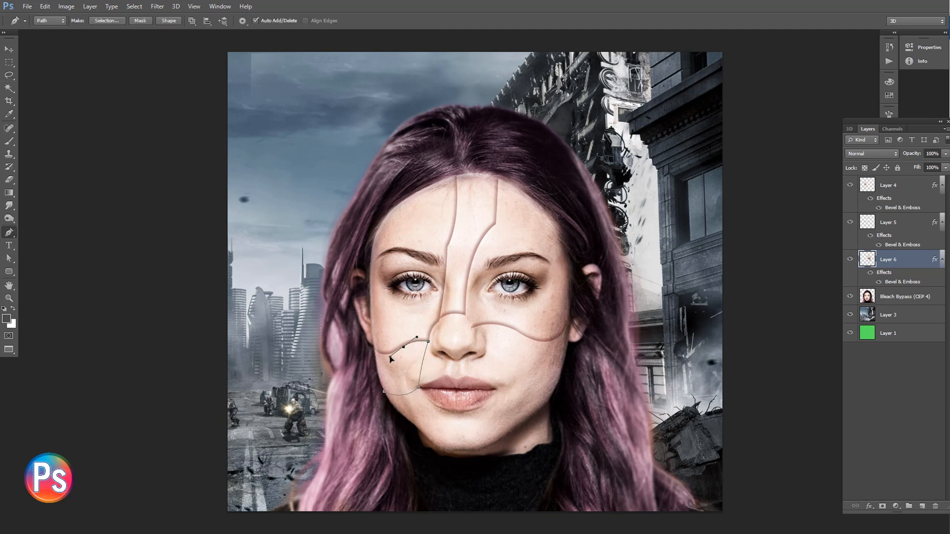
pyautogui.hotkey('ctrl', 'Return')
# Step: Copy the selected cheek panel from the Bleach Bypass layer to a new layer and paste the bevel style onto it
pyautogui.click(9, 76)
pyautogui.click(905, 297)
pyautogui.rightClick(410, 373)
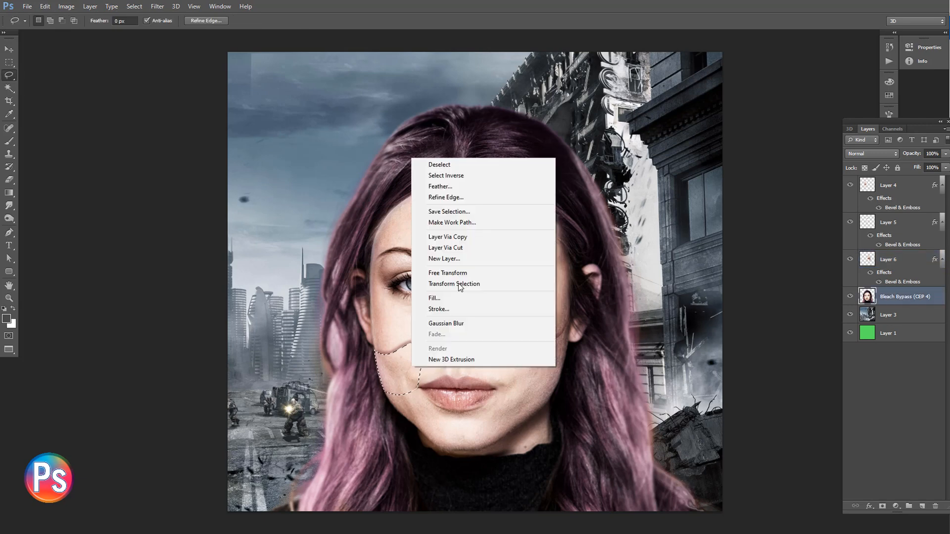
pyautogui.click(452, 236)
pyautogui.rightClick(907, 297)
pyautogui.click(811, 308)
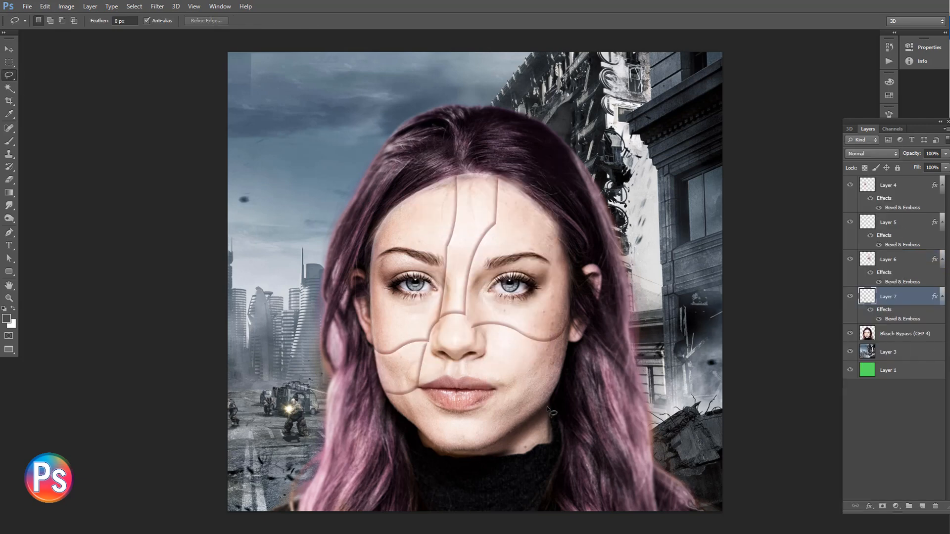
# Step: Duplicate the four face-panel layers, Layer 4 to Layer 7, and merge the duplicates into one layer
pyautogui.keyDown('shift'); pyautogui.click(904, 187); pyautogui.keyUp('shift')
pyautogui.rightClick(904, 186)
pyautogui.press('Escape')
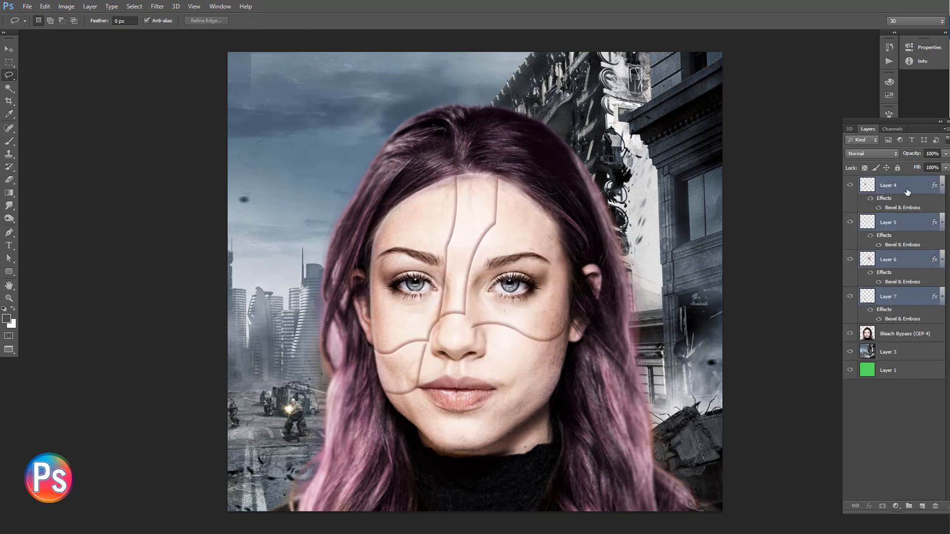
pyautogui.hotkey('ctrl', 'z')
pyautogui.keyDown('shift'); pyautogui.click(912, 188); pyautogui.keyUp('shift')
pyautogui.hotkey('ctrl', 'j')
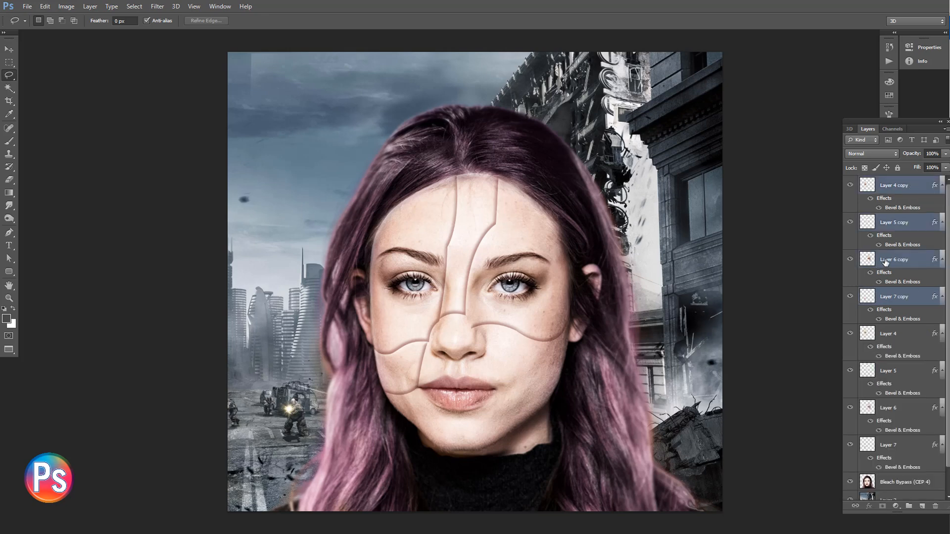
pyautogui.rightClick(887, 262)
pyautogui.click(821, 345)
# Step: Load the merged panel shape as a selection, clear that area from the Bleach Bypass layer and deselect
pyautogui.keyDown('ctrl'); pyautogui.click(868, 186); pyautogui.keyUp('ctrl')
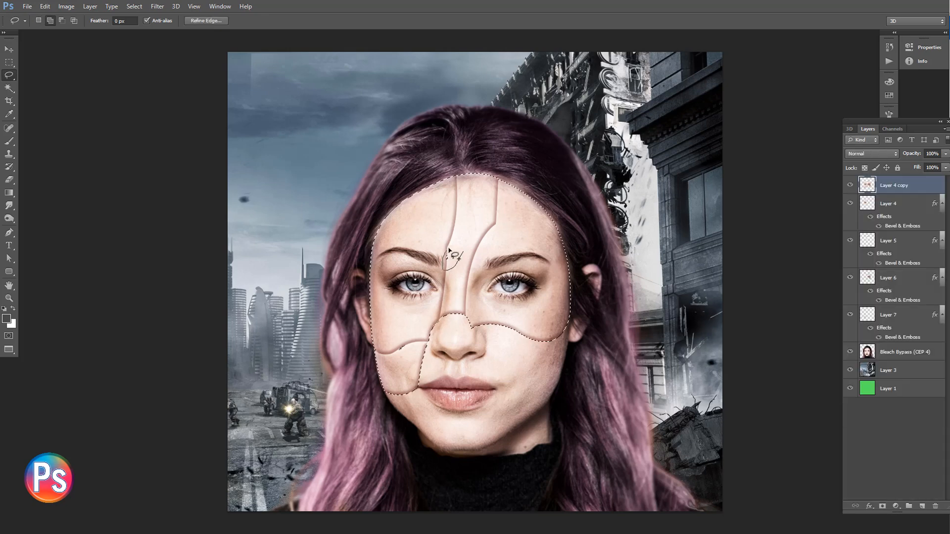
pyautogui.press('v')
pyautogui.click(906, 352)
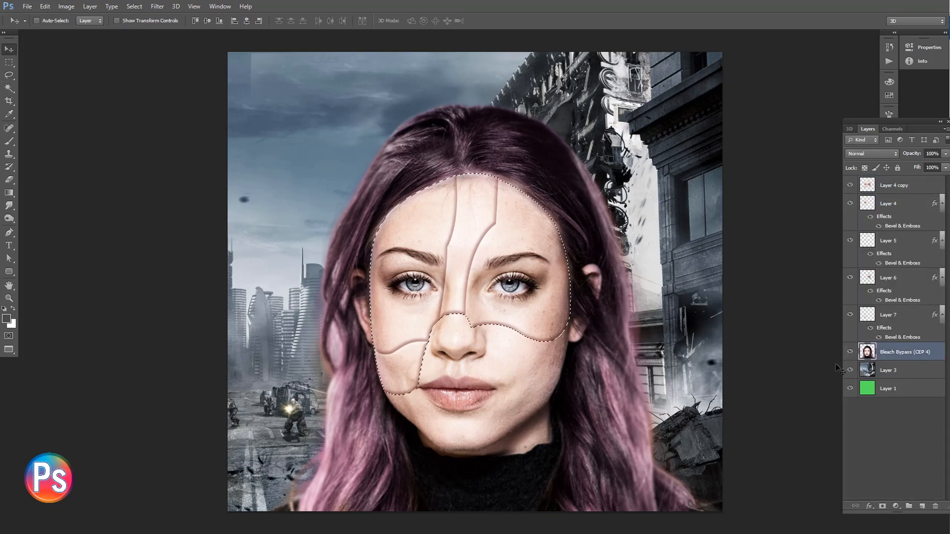
pyautogui.hotkey('ctrl', 'd')
# Step: Delete the merged duplicate layer, Layer 4 copy
pyautogui.keyDown('ctrl'); pyautogui.click(424, 244); pyautogui.keyUp('ctrl')
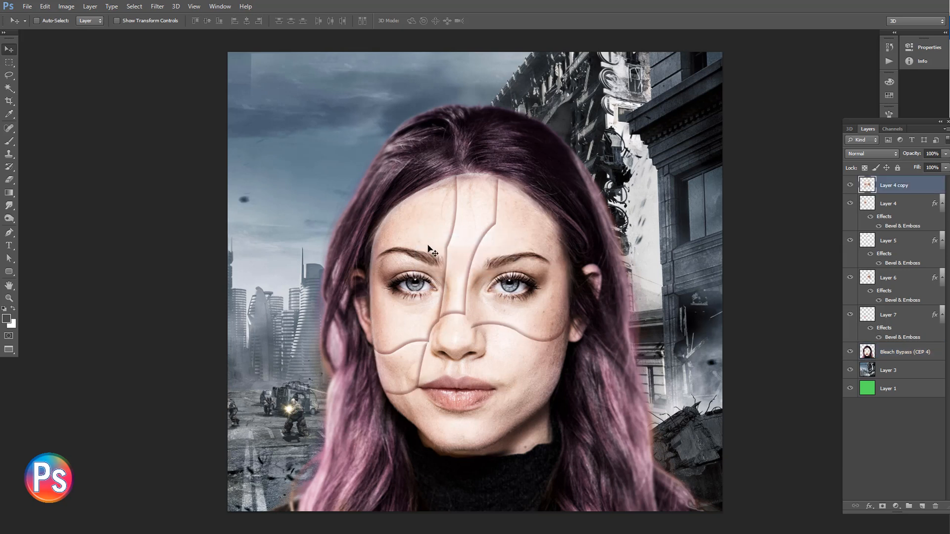
pyautogui.moveTo(426, 247); pyautogui.dragTo(413, 203)
pyautogui.hotkey('ctrl', 'z')
pyautogui.click(935, 506)
# Step: Spread the four face panels apart, raising the left-eye and nose-bridge pieces, shifting the cheek piece outward and nudging the right-eye piece up
pyautogui.click(454, 205)
pyautogui.moveTo(397, 239); pyautogui.dragTo(396, 190)
pyautogui.keyDown('ctrl'); pyautogui.click(478, 218); pyautogui.keyUp('ctrl')
pyautogui.moveTo(477, 218); pyautogui.dragTo(481, 191)
pyautogui.keyDown('ctrl'); pyautogui.click(415, 374); pyautogui.keyUp('ctrl')
pyautogui.moveTo(415, 375); pyautogui.dragTo(398, 376)
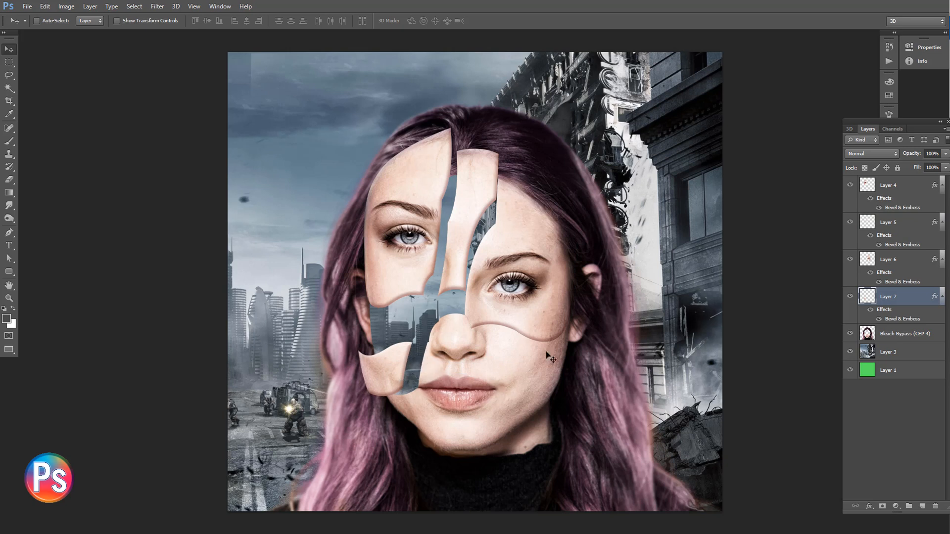
pyautogui.keyDown('ctrl'); pyautogui.click(551, 272); pyautogui.keyUp('ctrl')
pyautogui.moveTo(550, 272); pyautogui.dragTo(552, 264)
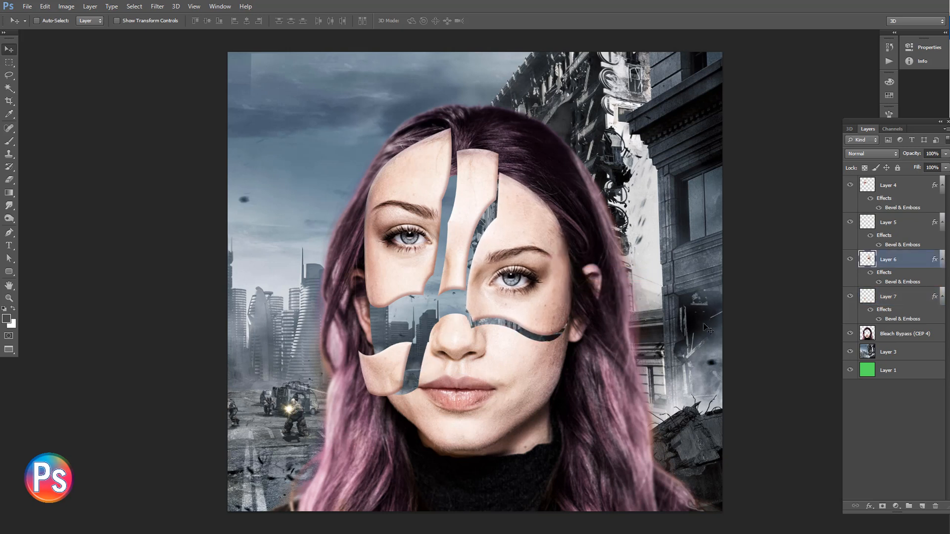
pyautogui.keyDown('ctrl'); pyautogui.click(441, 272); pyautogui.keyUp('ctrl')
pyautogui.moveTo(441, 272); pyautogui.dragTo(434, 230)
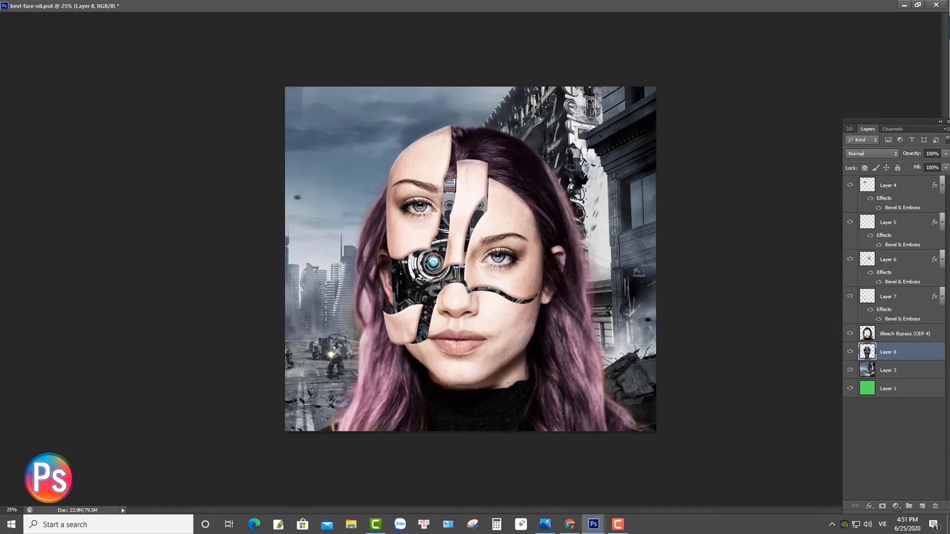
# Step: Reposition and slightly enlarge the robot-head image on Layer 8 so its machinery fills the gaps between the face panels
pyautogui.moveTo(438, 265); pyautogui.dragTo(433, 275)
pyautogui.hotkey('ctrl', 't')
pyautogui.moveTo(555, 148); pyautogui.dragTo(560, 141)
pyautogui.press('Return')
pyautogui.moveTo(485, 211); pyautogui.dragTo(485, 208)
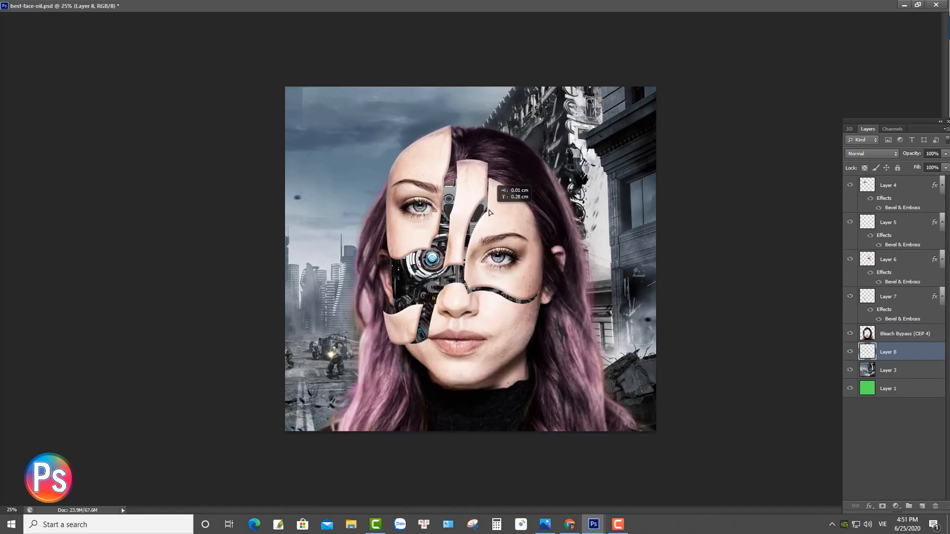
# Step: Shift the cheek panel on Layer 7 slightly outward and nudge the left-eye panel a little higher
pyautogui.hotkey('ctrl', '+')
pyautogui.rightClick(384, 344)
pyautogui.click(388, 350)
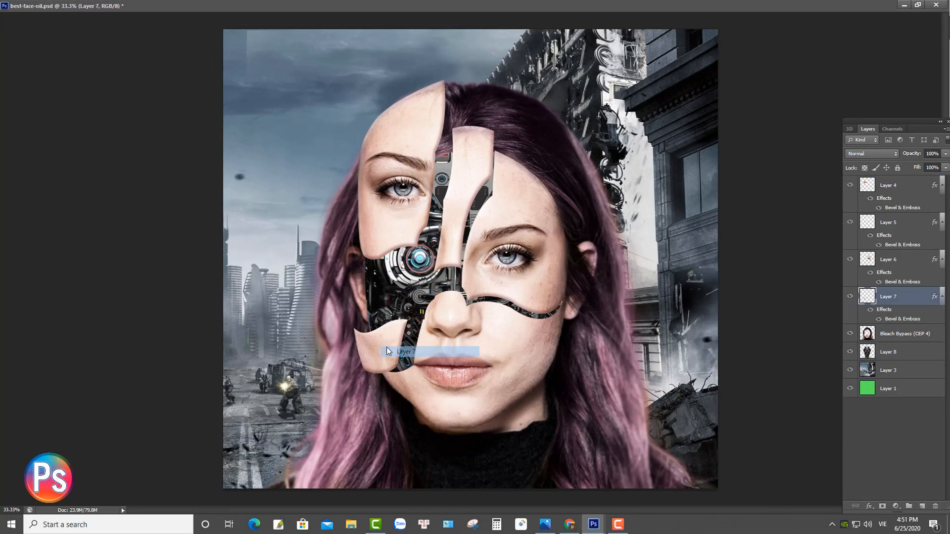
pyautogui.moveTo(388, 349); pyautogui.dragTo(382, 349)
pyautogui.rightClick(399, 216)
pyautogui.click(405, 221)
pyautogui.moveTo(405, 220); pyautogui.dragTo(405, 215)
# Step: Enlarge the robot-head image on Layer 8 slightly more and nudge it into place behind the panels
pyautogui.click(886, 355)
pyautogui.moveTo(886, 355)
pyautogui.mouseDown()
pyautogui.moveTo(897, 219)
pyautogui.moveTo(893, 361)
pyautogui.mouseUp()
pyautogui.rightClick(417, 265)
pyautogui.click(424, 271)
pyautogui.hotkey('ctrl', 't')
pyautogui.moveTo(583, 494); pyautogui.dragTo(587, 500)
pyautogui.press('Return')
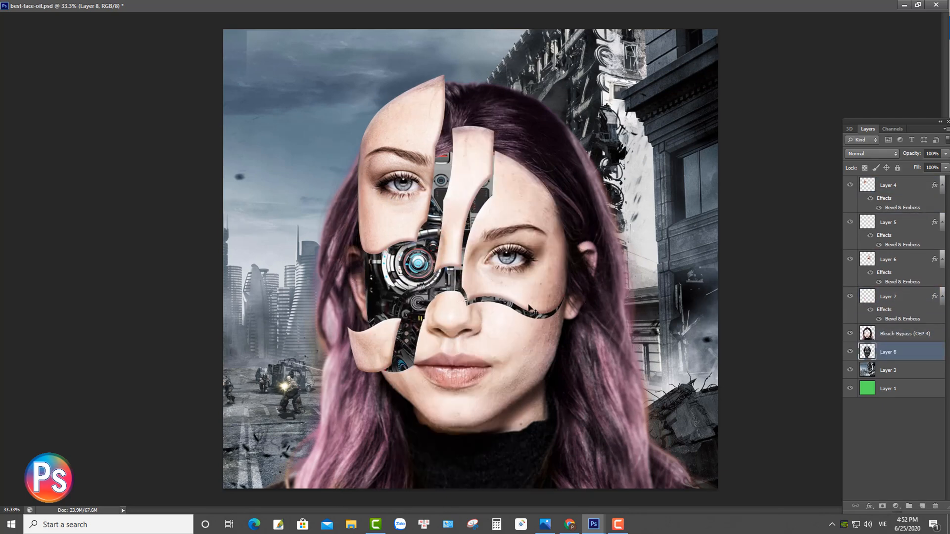
pyautogui.moveTo(388, 273); pyautogui.dragTo(386, 275)
# Step: Erase the leftover skin at the face's outer edge beside the machinery on the Bleach Bypass layer with a soft 74 px eraser
pyautogui.rightClick(338, 272)
pyautogui.click(344, 278)
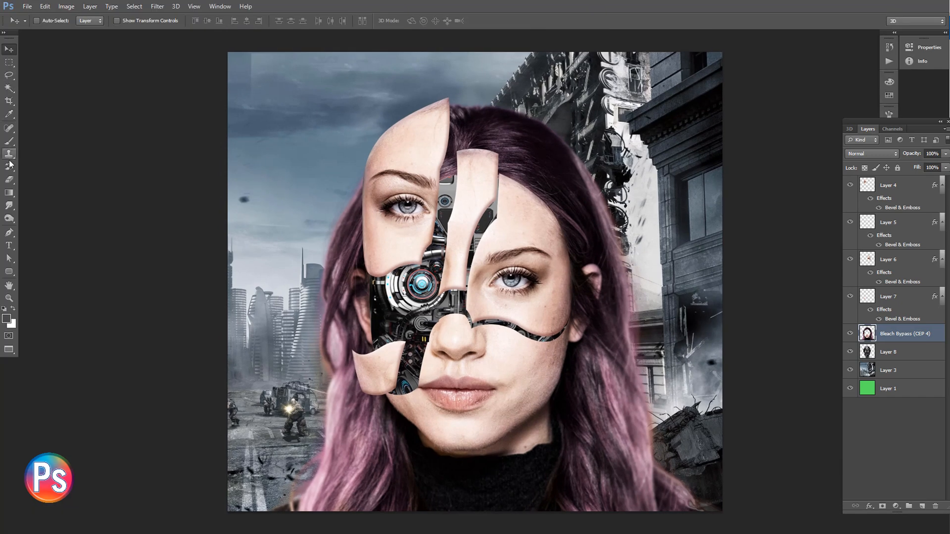
pyautogui.press('e')
pyautogui.moveTo(365, 277)
pyautogui.mouseDown()
pyautogui.moveTo(364, 309)
pyautogui.moveTo(376, 333)
pyautogui.mouseUp()
pyautogui.hotkey('ctrl', 'z')
pyautogui.rightClick(375, 287)
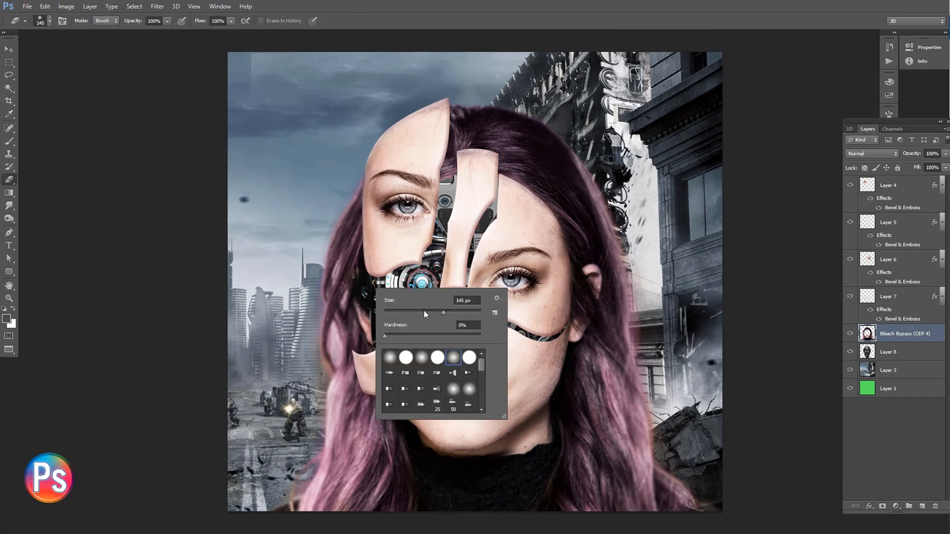
pyautogui.moveTo(424, 314); pyautogui.dragTo(415, 314)
pyautogui.moveTo(360, 302); pyautogui.dragTo(367, 329)
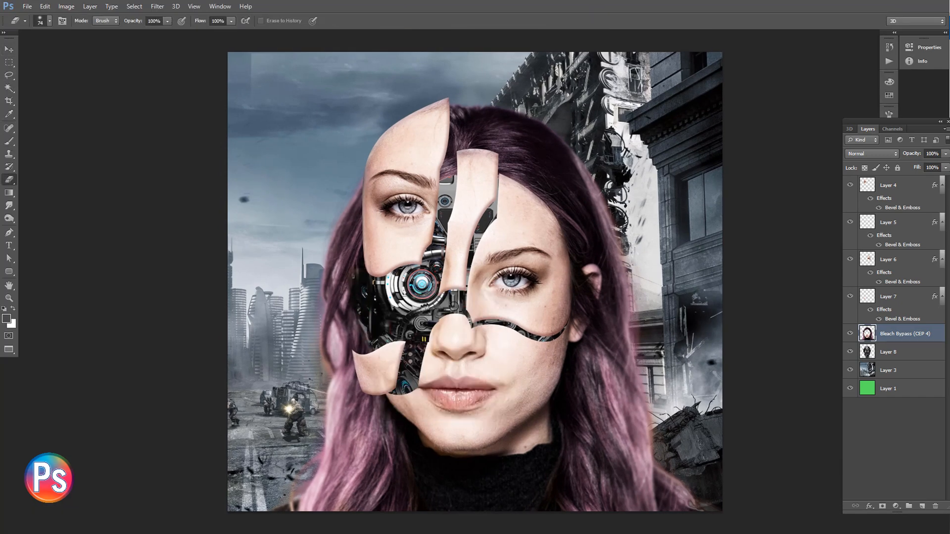
# Step: Trace the left-eye panel's lower edge with a closed pen path, load it as a selection and add a new layer
pyautogui.press('v')
pyautogui.scroll(5, 428, 220)
pyautogui.press('p')
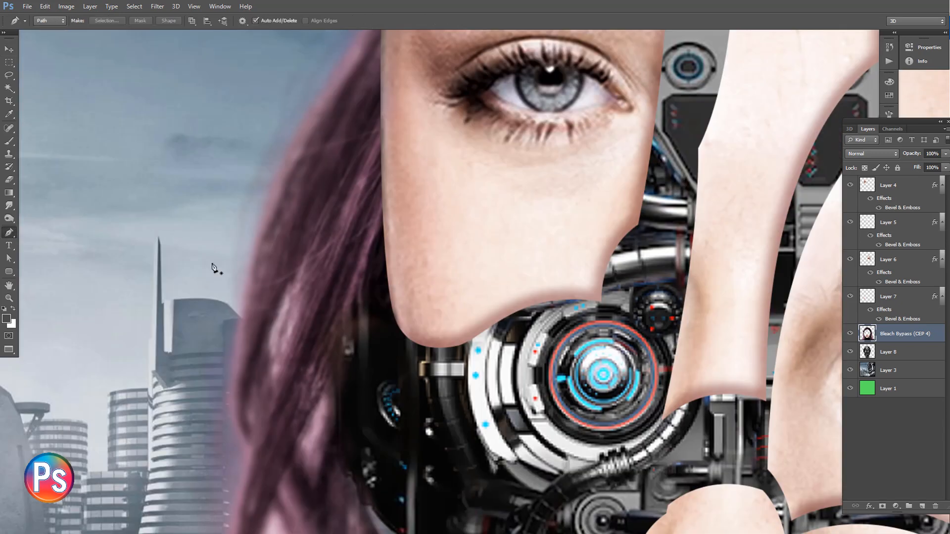
pyautogui.click(431, 348)
pyautogui.moveTo(480, 339); pyautogui.dragTo(497, 330)
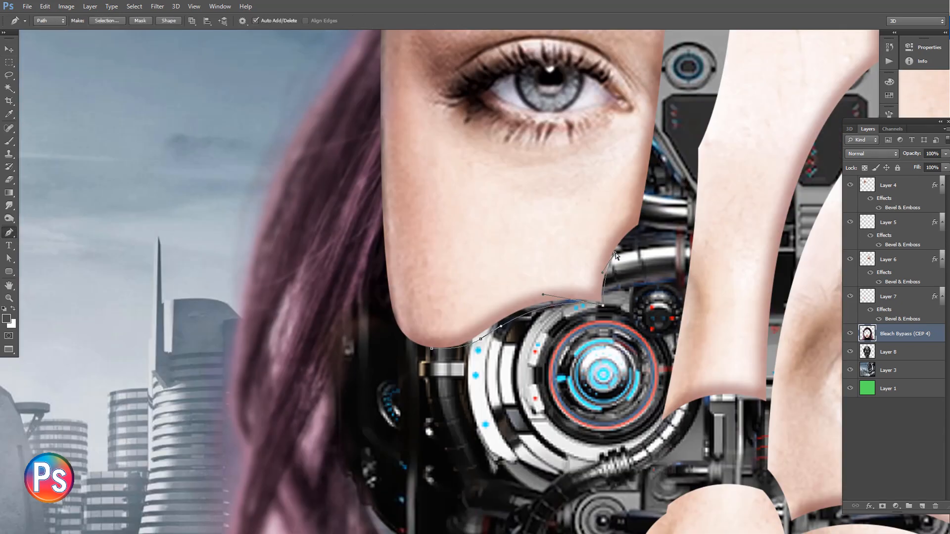
pyautogui.scroll(-2, 465, 275)
pyautogui.click(574, 244)
pyautogui.click(502, 274)
pyautogui.click(419, 312)
pyautogui.click(438, 334)
pyautogui.hotkey('ctrl', 'Return')
pyautogui.click(922, 506)
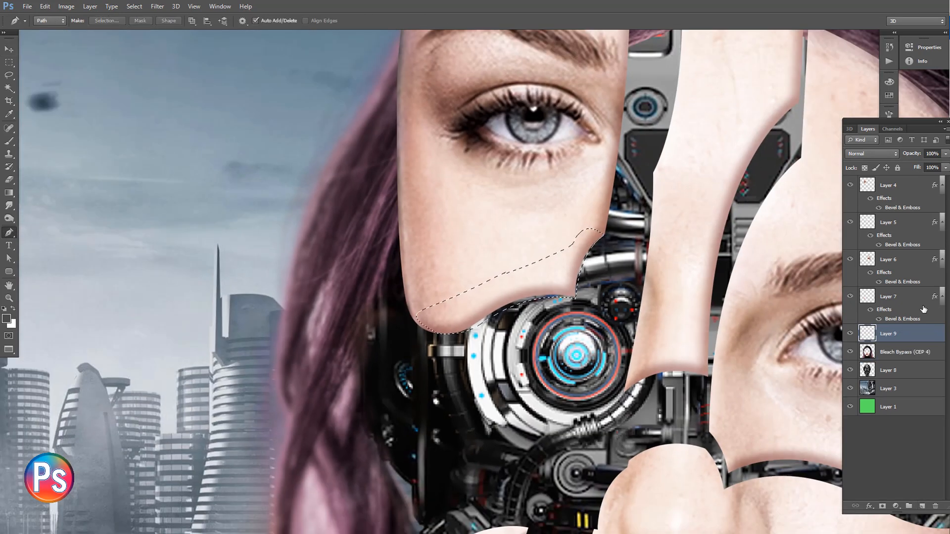
# Step: Set up a custom solid gradient running from reddish skin tone ab776f to a darker brown
pyautogui.click(6, 318)
pyautogui.click(817, 224)
pyautogui.click(9, 193)
pyautogui.click(54, 21)
pyautogui.doubleClick(527, 231)
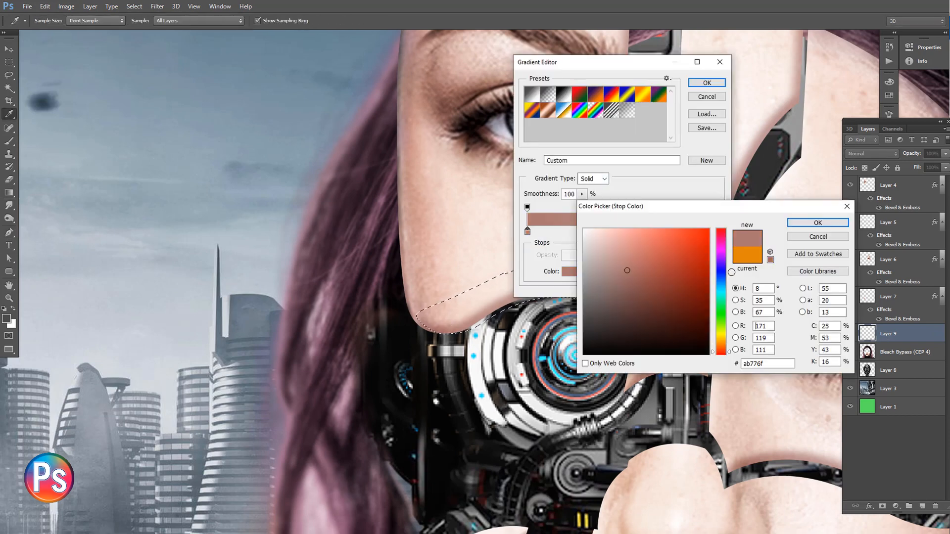
pyautogui.click(817, 223)
pyautogui.doubleClick(718, 231)
pyautogui.click(554, 220)
pyautogui.click(643, 301)
pyautogui.click(818, 223)
pyautogui.click(528, 231)
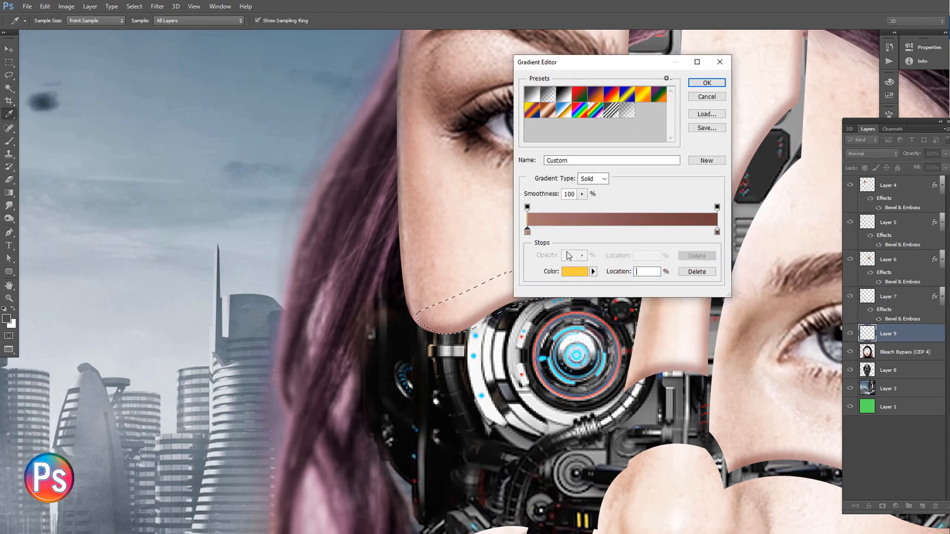
pyautogui.click(707, 82)
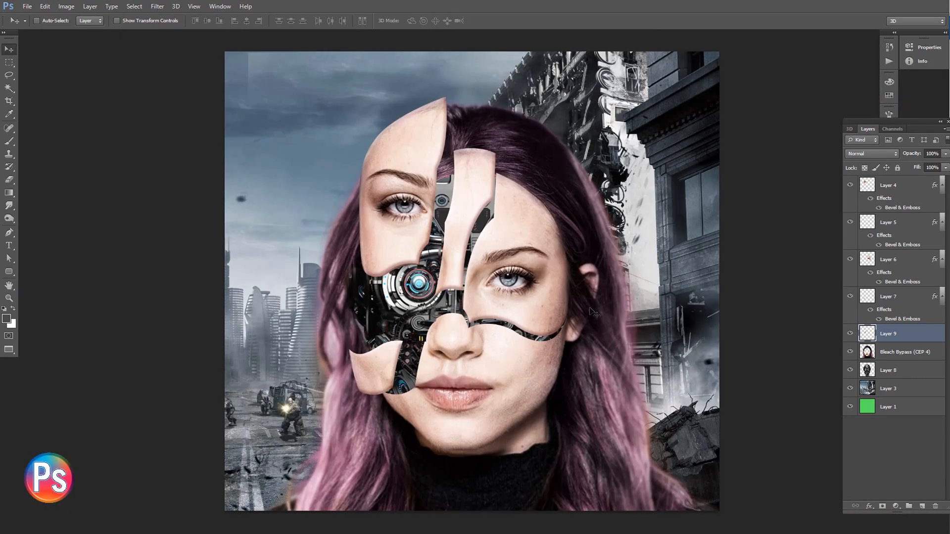
# Step: Slightly lower the lightness of the rim on Layer 9 with Hue/Saturation
pyautogui.click(134, 6)
pyautogui.moveTo(67, 6)
pyautogui.moveTo(77, 32)
pyautogui.click(216, 83)
pyautogui.moveTo(825, 126)
pyautogui.mouseDown()
pyautogui.moveTo(806, 128)
pyautogui.moveTo(819, 127)
pyautogui.mouseUp()
pyautogui.press('Return')
# Step: Trace a curved pen path around the lower and inner edges of the nose-bridge panel
pyautogui.press('p')
pyautogui.click(401, 314)
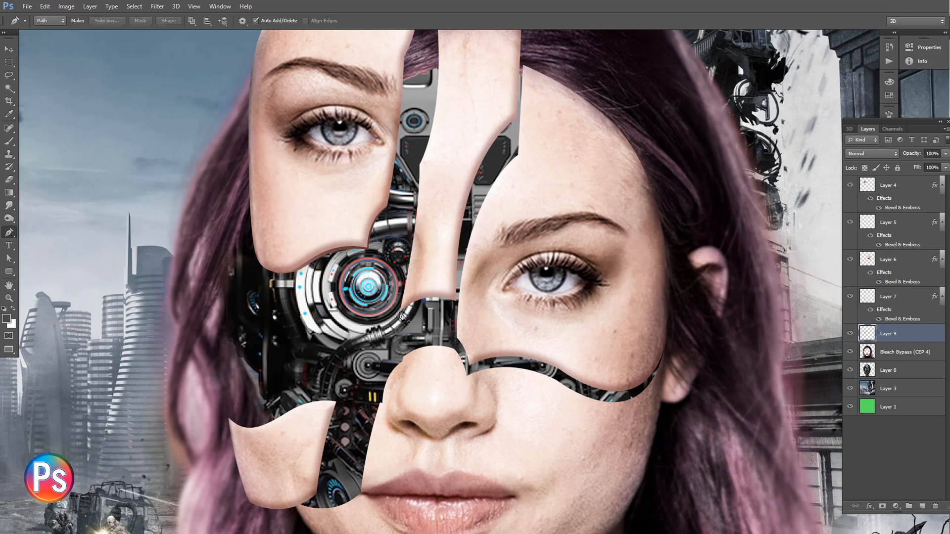
pyautogui.moveTo(458, 300); pyautogui.dragTo(476, 299)
pyautogui.keyDown('alt'); pyautogui.click(458, 305); pyautogui.keyUp('alt')
pyautogui.moveTo(493, 198); pyautogui.dragTo(396, 327)
pyautogui.moveTo(419, 247); pyautogui.dragTo(488, 188)
pyautogui.keyDown('alt'); pyautogui.click(418, 247); pyautogui.keyUp('alt')
pyautogui.moveTo(399, 234); pyautogui.dragTo(388, 236)
pyautogui.moveTo(373, 255); pyautogui.dragTo(361, 430)
pyautogui.click(305, 441)
# Step: Load the nose-bridge path as a selection, fill it with the brown gradient on a new layer and deselect
pyautogui.hotkey('ctrl', 'Return')
pyautogui.click(922, 506)
pyautogui.press('g')
pyautogui.hotkey('ctrl', 'd')
pyautogui.press('v')
pyautogui.hotkey('ctrl', '-')
pyautogui.hotkey('ctrl', '-')
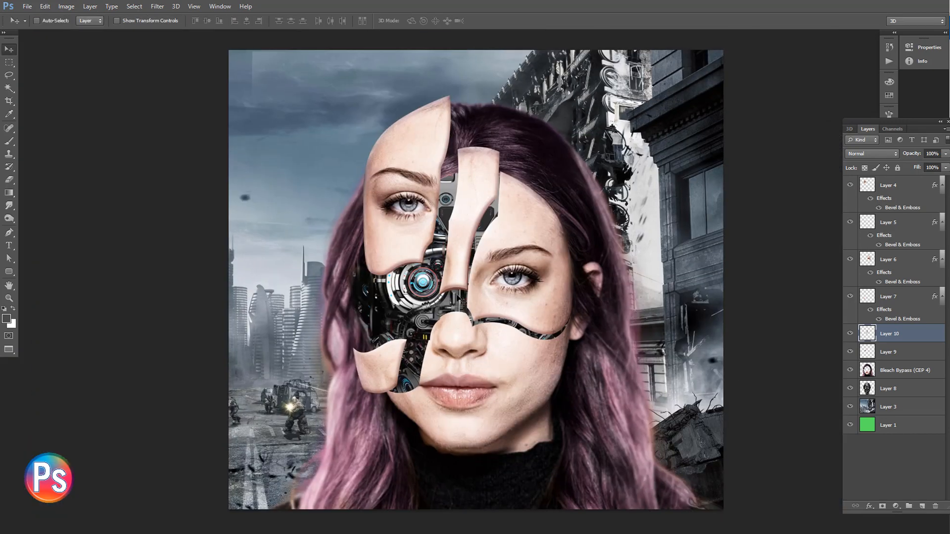
# Step: Outline the right-eye panel's lower rim with the Pen tool, load it as a selection and activate Layer 6
pyautogui.hotkey('ctrl', '+')
pyautogui.hotkey('ctrl', '-')
pyautogui.hotkey('ctrl', '+')
pyautogui.press('p')
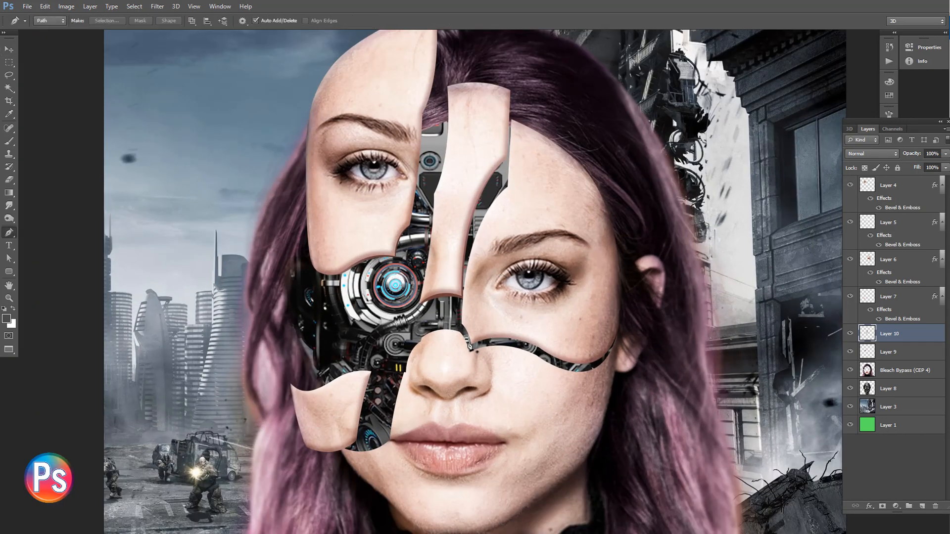
pyautogui.click(468, 341)
pyautogui.moveTo(522, 337)
pyautogui.mouseDown()
pyautogui.moveTo(548, 347)
pyautogui.moveTo(506, 339)
pyautogui.mouseUp()
pyautogui.click(468, 341)
pyautogui.hotkey('ctrl', 'Return')
pyautogui.press('v')
pyautogui.rightClick(494, 316)
pyautogui.click(532, 322)
# Step: Darken the selected lower rim of the right-eye panel with a Curves adjustment and deselect
pyautogui.click(247, 7)
pyautogui.moveTo(81, 31)
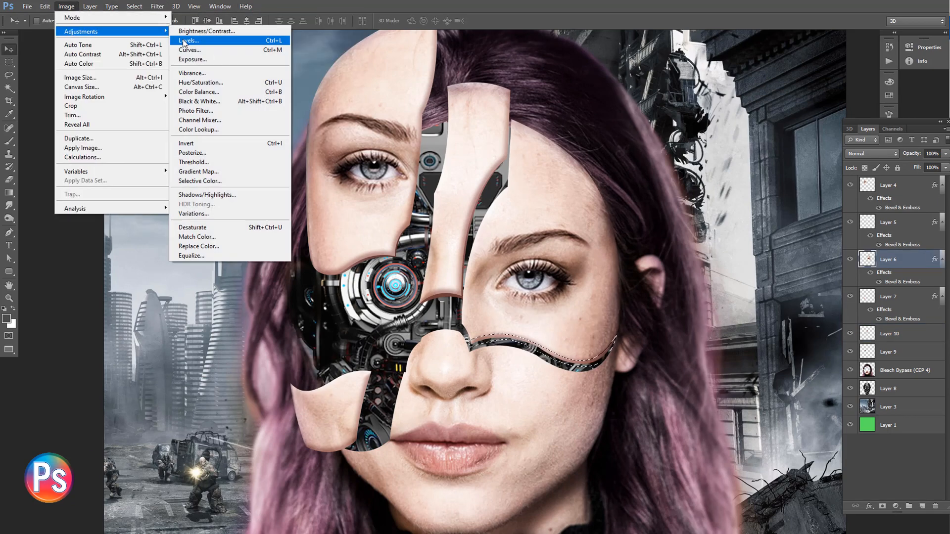
pyautogui.click(190, 50)
pyautogui.moveTo(788, 79); pyautogui.dragTo(690, 64)
pyautogui.moveTo(700, 182); pyautogui.dragTo(702, 163)
pyautogui.click(819, 84)
pyautogui.hotkey('ctrl', 'd')
pyautogui.hotkey('ctrl', '-')
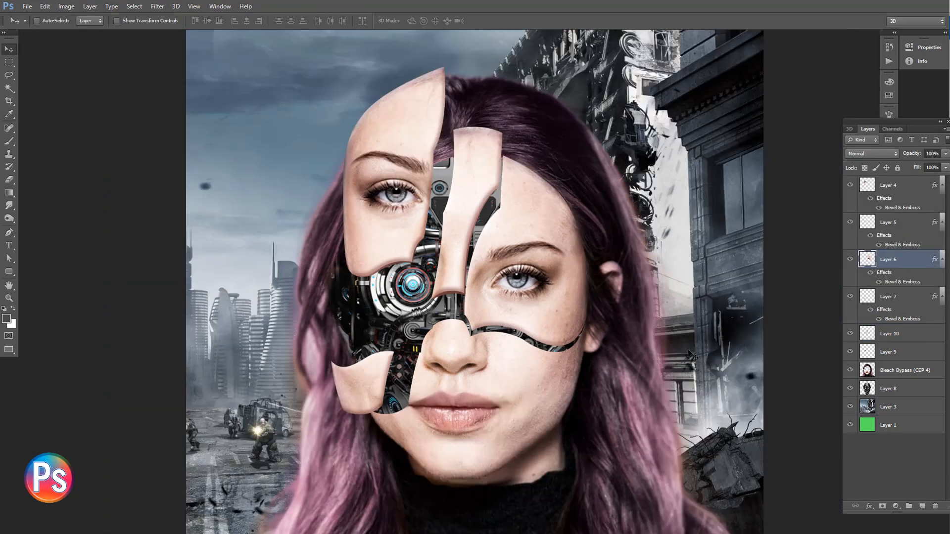
# Step: Trace the cheek panel's outline with the Pen tool, load it as a selection and add a new layer above Layer 7
pyautogui.hotkey('ctrl', '+')
pyautogui.keyDown('ctrl'); pyautogui.click(358, 419); pyautogui.keyUp('ctrl')
pyautogui.press('p')
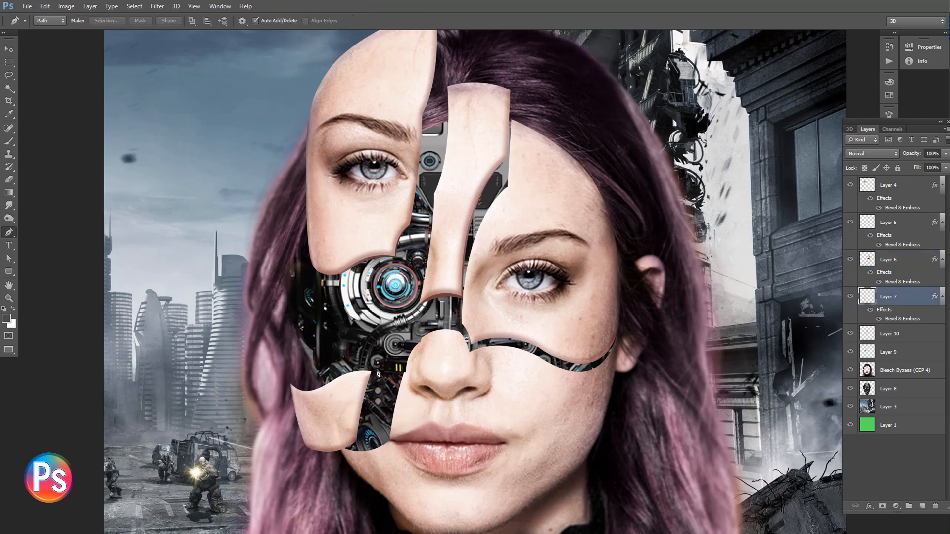
pyautogui.hotkey('ctrl', '+')
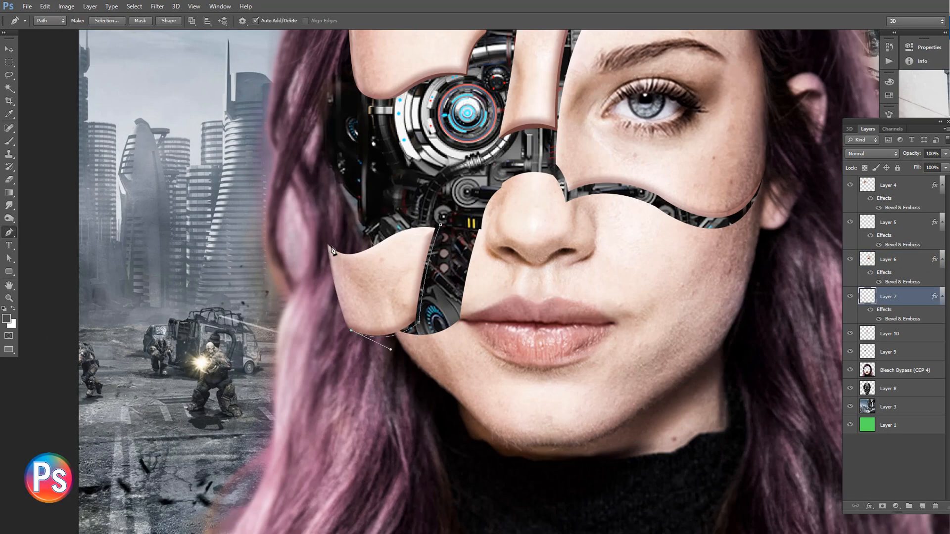
pyautogui.hotkey('ctrl', 'Return')
pyautogui.click(921, 507)
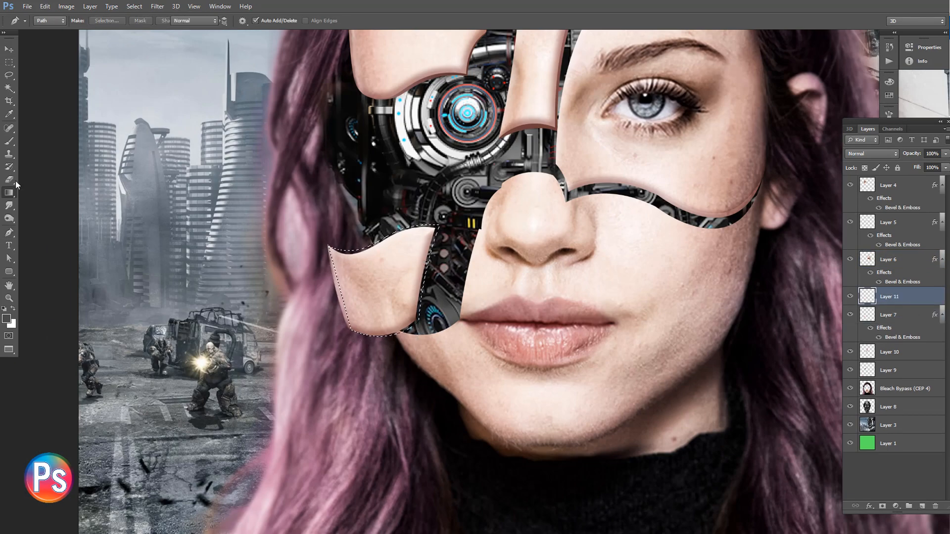
# Step: Fill the cheek selection on Layer 11 with the brown gradient, deselect and move the layer beneath Layer 9
pyautogui.click(9, 193)
pyautogui.moveTo(391, 219); pyautogui.dragTo(383, 344)
pyautogui.hotkey('ctrl', 'd')
pyautogui.hotkey('ctrl', '[')
pyautogui.hotkey('ctrl', '[')
pyautogui.hotkey('ctrl', '[')
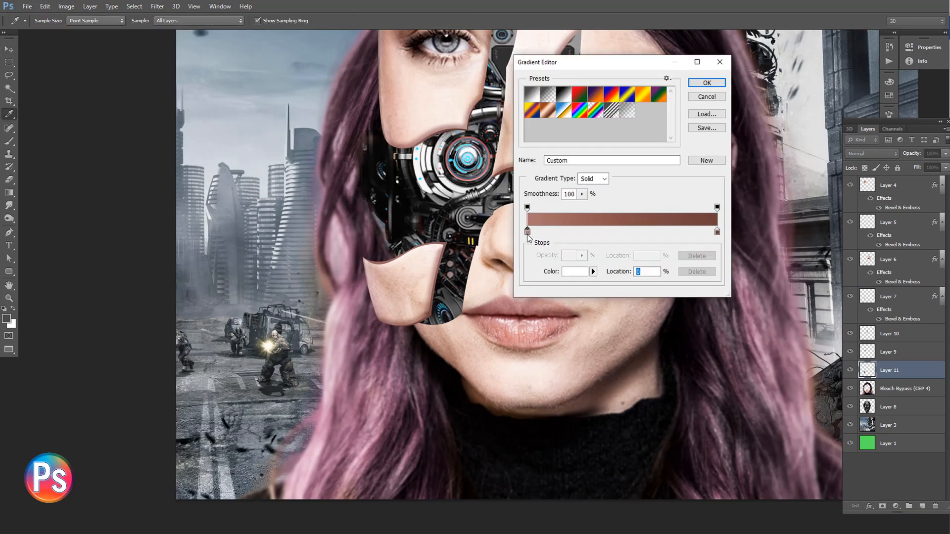
# Step: Resample the gradient's stop colour from the cheek panel, refill Layer 11's shape with the revised gradient and deselect
pyautogui.click(574, 271)
pyautogui.click(427, 308)
pyautogui.click(799, 219)
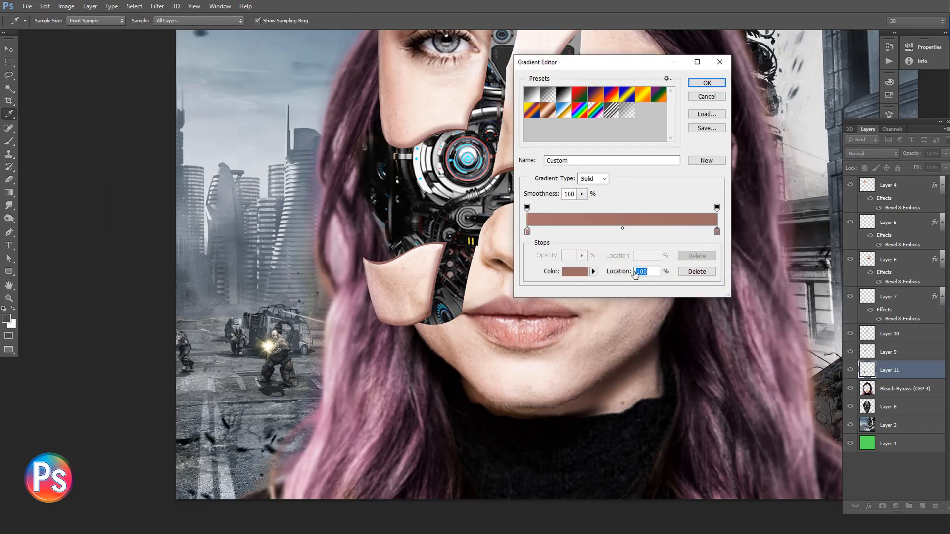
pyautogui.rightClick(867, 370)
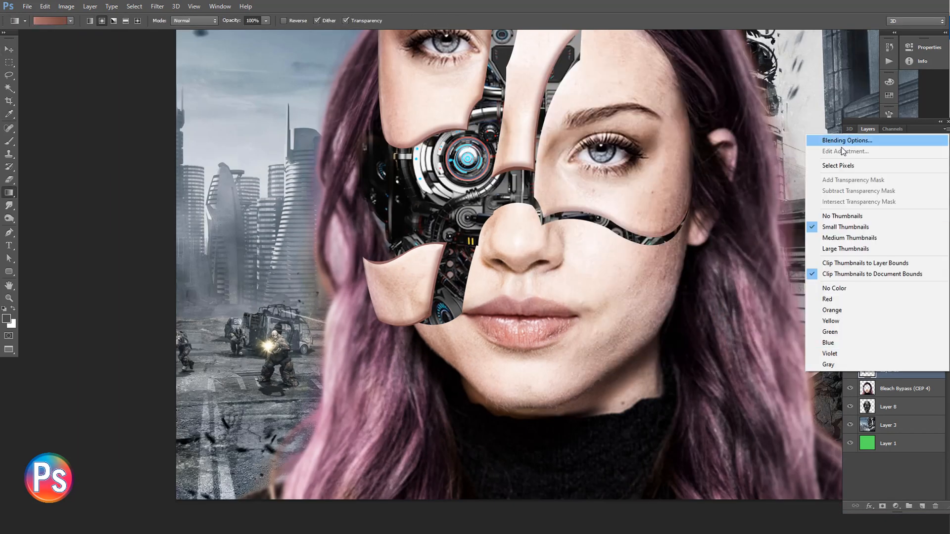
pyautogui.click(854, 94)
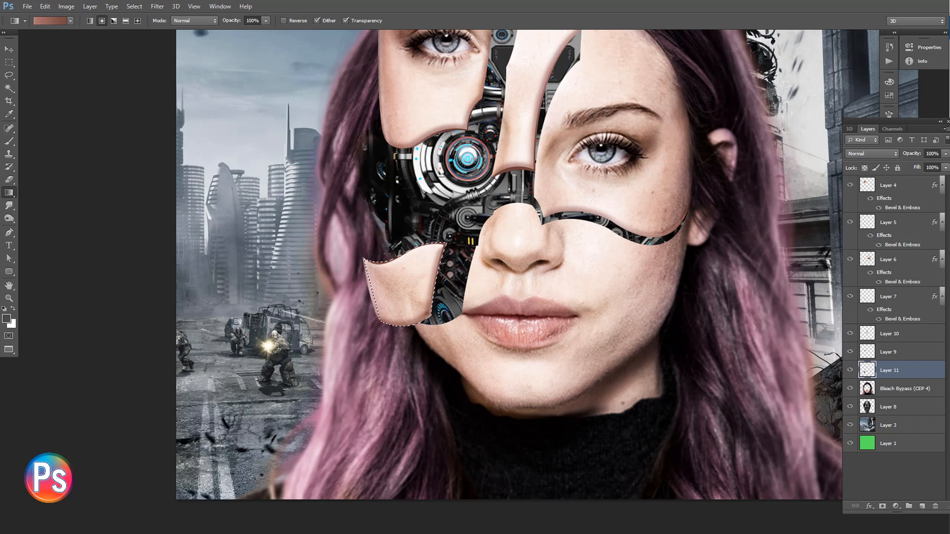
pyautogui.hotkey('ctrl', 'd')
pyautogui.press('v')
pyautogui.scroll(-1, 438, 294)
pyautogui.scroll(2, 386, 332)
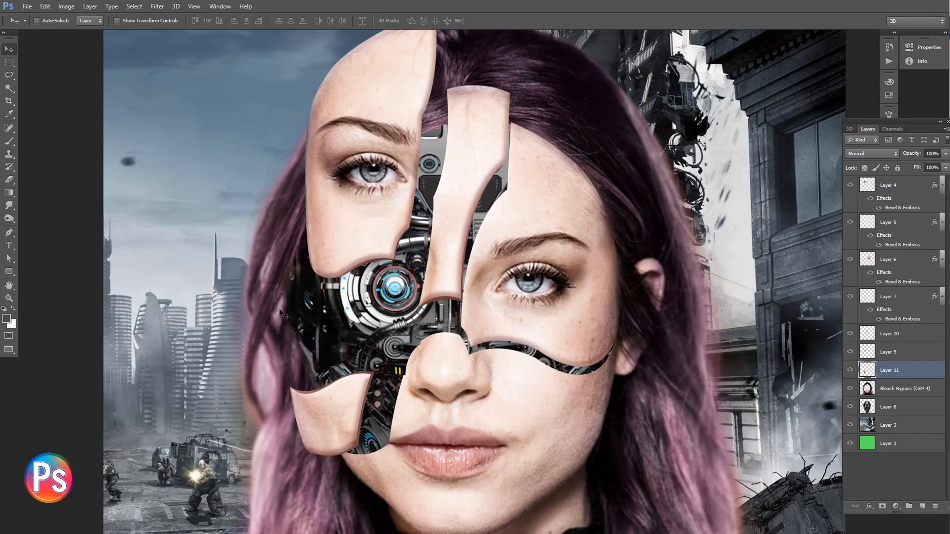
# Step: Duplicate the cheek panel's Layer 7, scale the copy to about 109% by 108%, and place it beneath the original at 50% opacity
pyautogui.rightClick(344, 326)
pyautogui.click(360, 335)
pyautogui.hotkey('ctrl', 'j')
pyautogui.hotkey('ctrl', 't')
pyautogui.moveTo(406, 268); pyautogui.dragTo(412, 260)
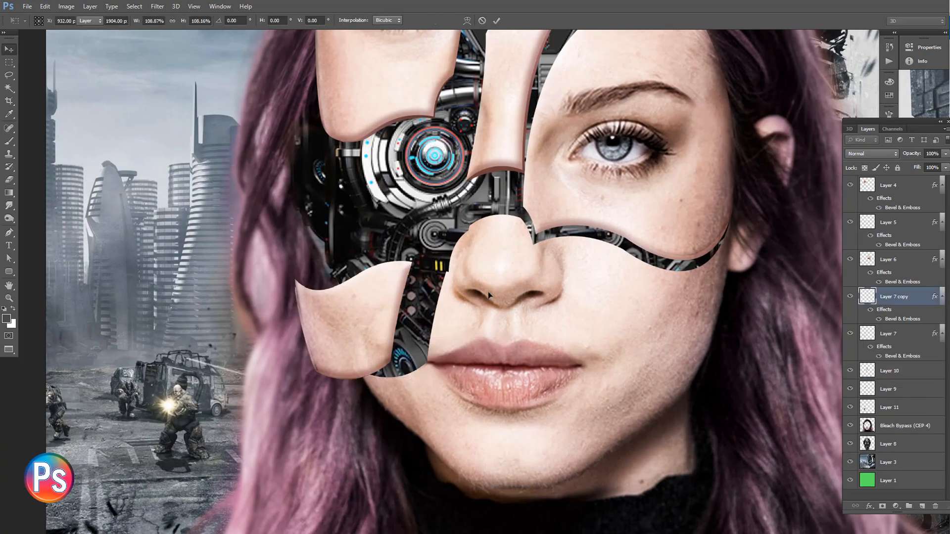
pyautogui.press('Return')
pyautogui.hotkey('ctrl', '[')
pyautogui.press('5')
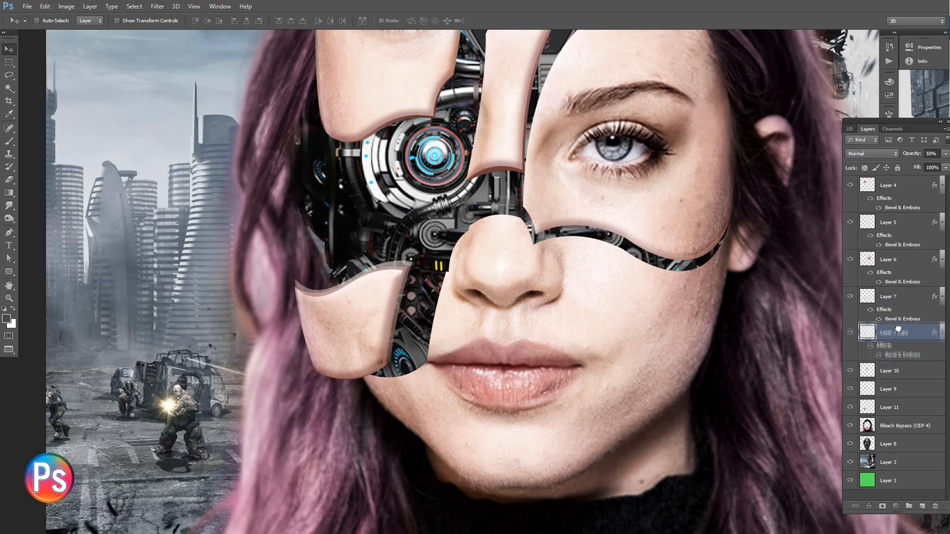
pyautogui.rightClick(923, 340)
pyautogui.click(923, 340)
pyautogui.hotkey('ctrl', 'alt', 'g')
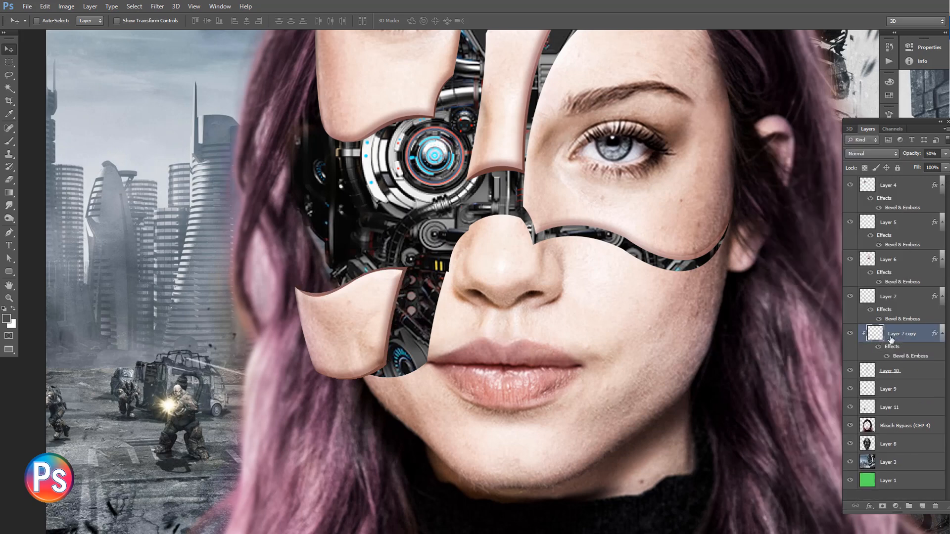
pyautogui.hotkey('ctrl', 'z')
# Step: Move Layer 11 directly beneath Layer 7 copy and clip the copy to it
pyautogui.rightClick(396, 300)
pyautogui.click(409, 316)
pyautogui.hotkey('ctrl', ']')
pyautogui.hotkey('ctrl', ']')
pyautogui.click(902, 335)
pyautogui.hotkey('ctrl', 'alt', 'g')
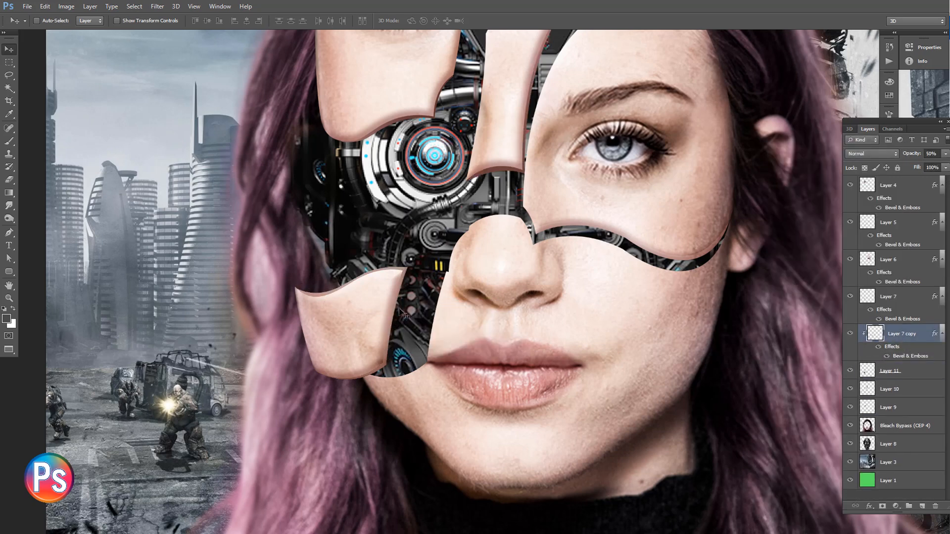
# Step: Nudge the clipped Layer 7 copy, restore its opacity to 100% and lower its lightness to -36 with Hue/Saturation
pyautogui.moveTo(400, 319); pyautogui.dragTo(404, 317)
pyautogui.press('0')
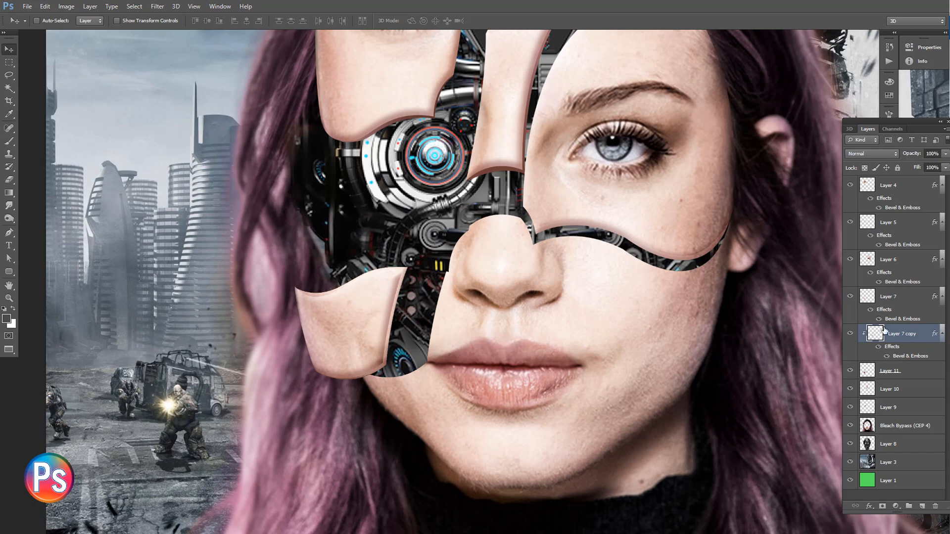
pyautogui.click(65, 6)
pyautogui.moveTo(101, 33)
pyautogui.click(257, 85)
pyautogui.moveTo(739, 125); pyautogui.dragTo(721, 128)
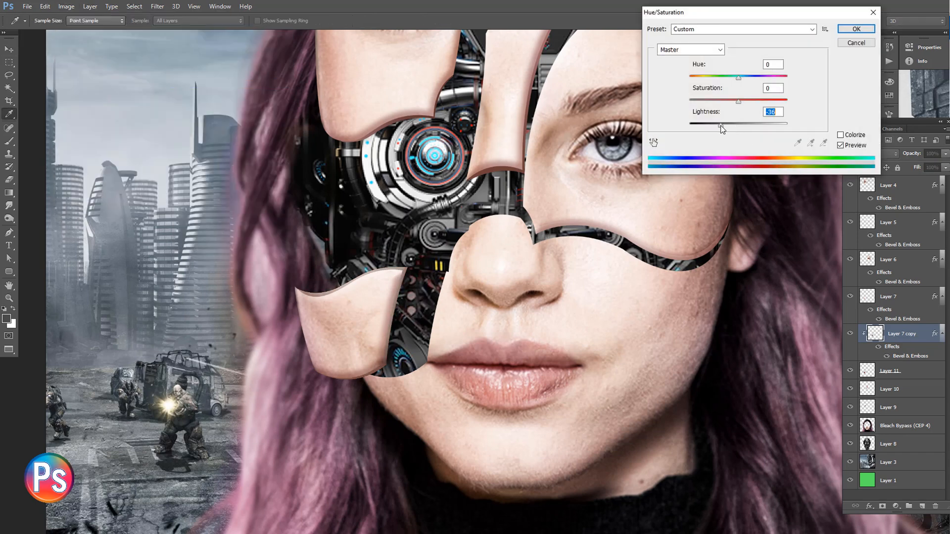
pyautogui.click(856, 29)
# Step: Darken the midtones of Layer 7 copy with a Levels adjustment
pyautogui.click(65, 6)
pyautogui.click(245, 44)
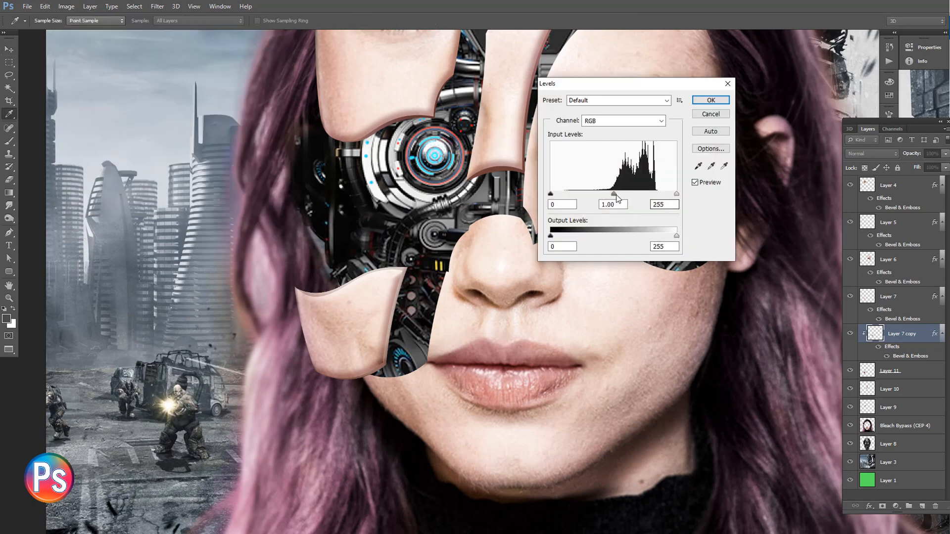
pyautogui.moveTo(613, 194); pyautogui.dragTo(645, 195)
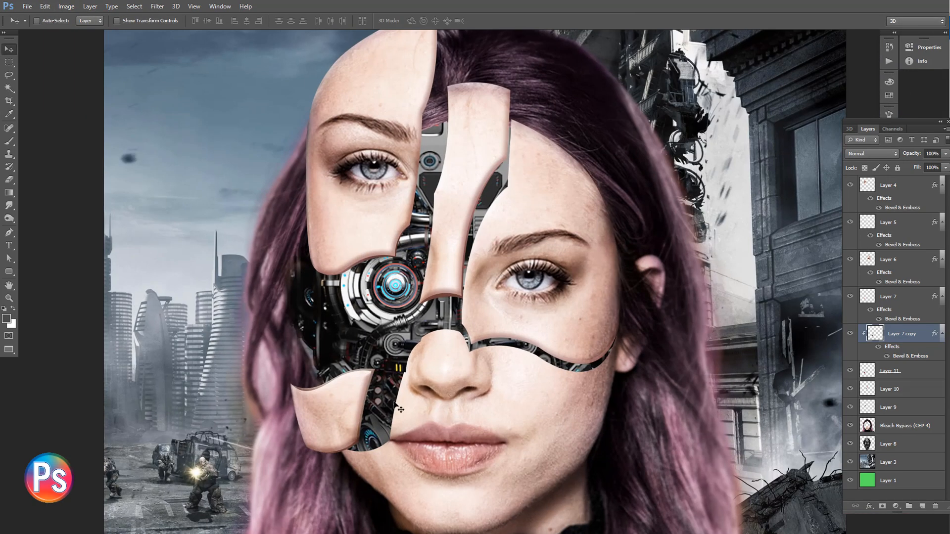
# Step: On the Bleach Bypass (CEP 4) layer, trace a Pen path along the lower face panel's upper edge and convert it to a selection
pyautogui.keyDown('ctrl'); pyautogui.click(396, 407); pyautogui.keyUp('ctrl')
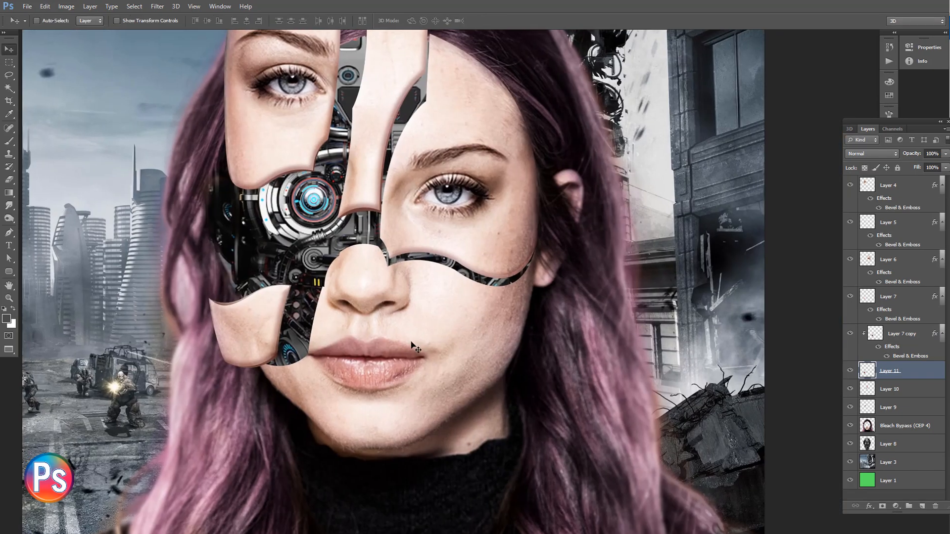
pyautogui.press('p')
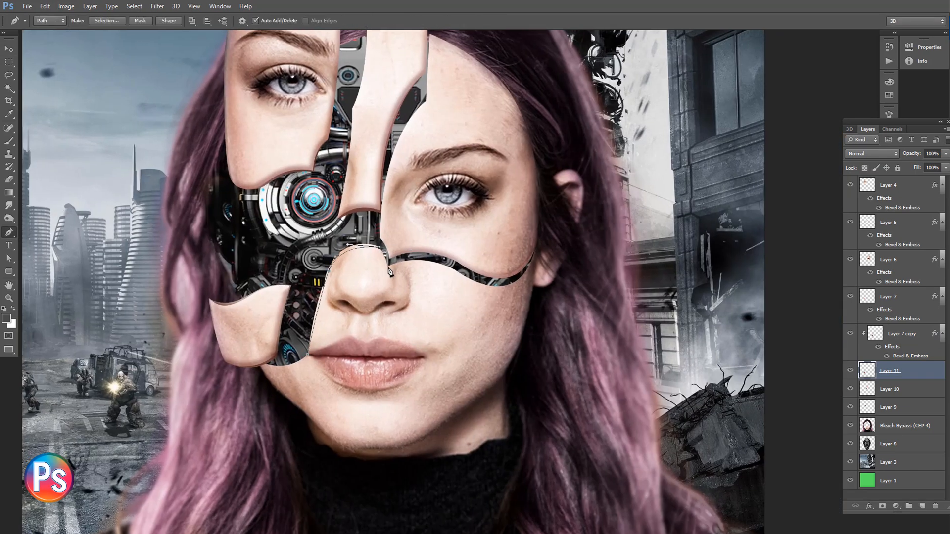
pyautogui.press('v')
pyautogui.keyDown('ctrl'); pyautogui.click(384, 324); pyautogui.keyUp('ctrl')
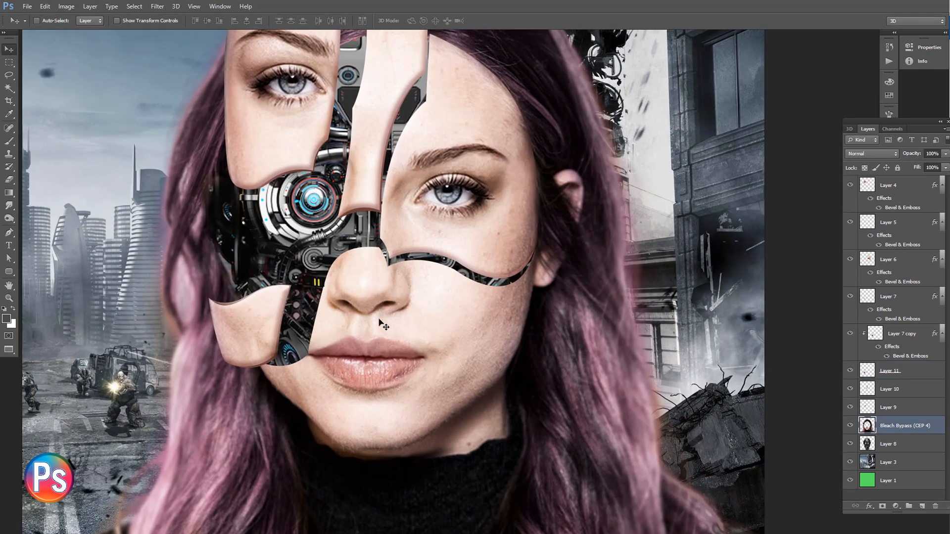
pyautogui.press('p')
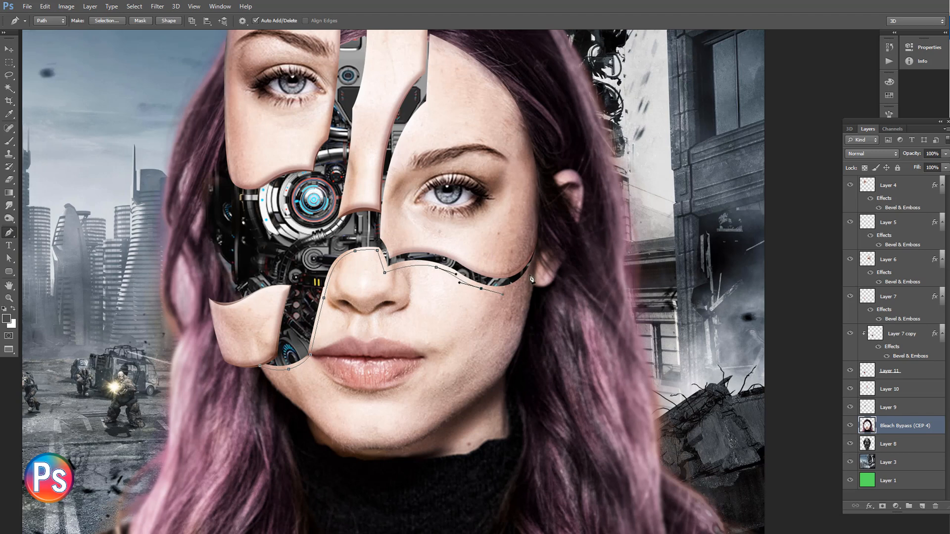
pyautogui.moveTo(531, 270); pyautogui.dragTo(541, 250)
pyautogui.click(537, 244)
pyautogui.moveTo(441, 243); pyautogui.dragTo(372, 236)
pyautogui.click(260, 366)
pyautogui.hotkey('ctrl', 'Return')
pyautogui.press('v')
pyautogui.rightClick(430, 304)
pyautogui.click(449, 314)
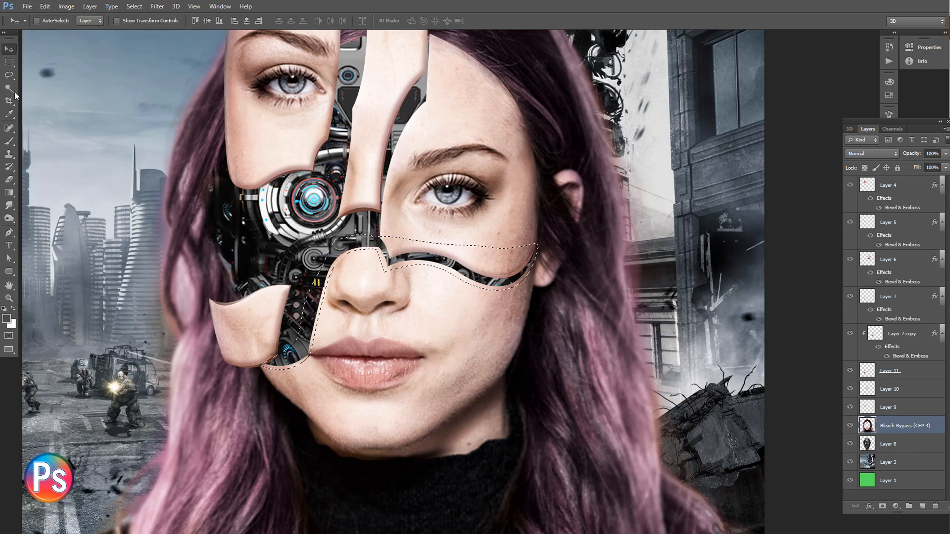
pyautogui.click(9, 76)
pyautogui.rightClick(447, 268)
pyautogui.click(509, 349)
pyautogui.hotkey('ctrl', 'z')
# Step: Feather the selection along the lower face's upper edge and copy the selected area to a new layer
pyautogui.click(134, 7)
pyautogui.moveTo(173, 116)
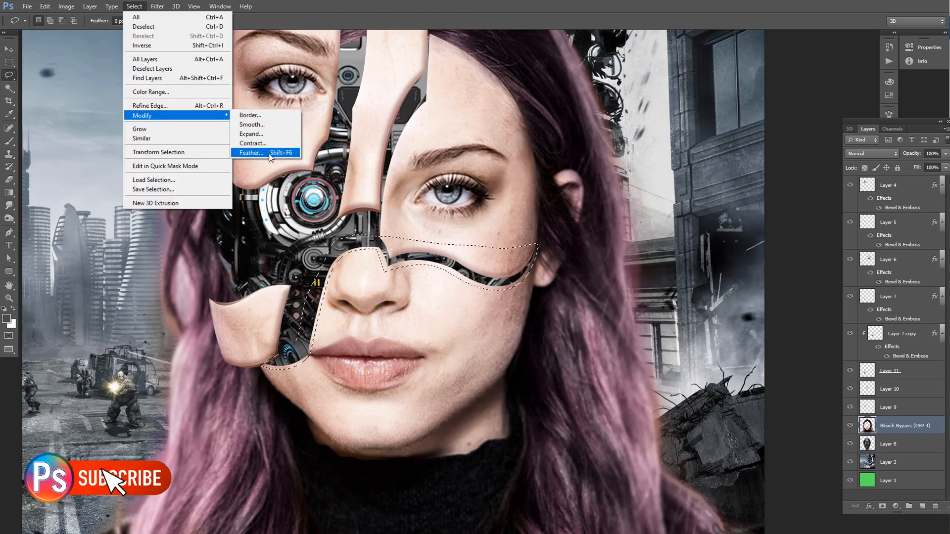
pyautogui.click(270, 153)
pyautogui.click(528, 178)
pyautogui.rightClick(406, 245)
pyautogui.click(465, 316)
pyautogui.press('v')
pyautogui.moveTo(367, 256); pyautogui.dragTo(387, 274)
# Step: Darken Layer 12 with a Curves adjustment that pulls the midtones and shadows down
pyautogui.click(112, 6)
pyautogui.moveTo(66, 6)
pyautogui.moveTo(84, 28)
pyautogui.click(208, 50)
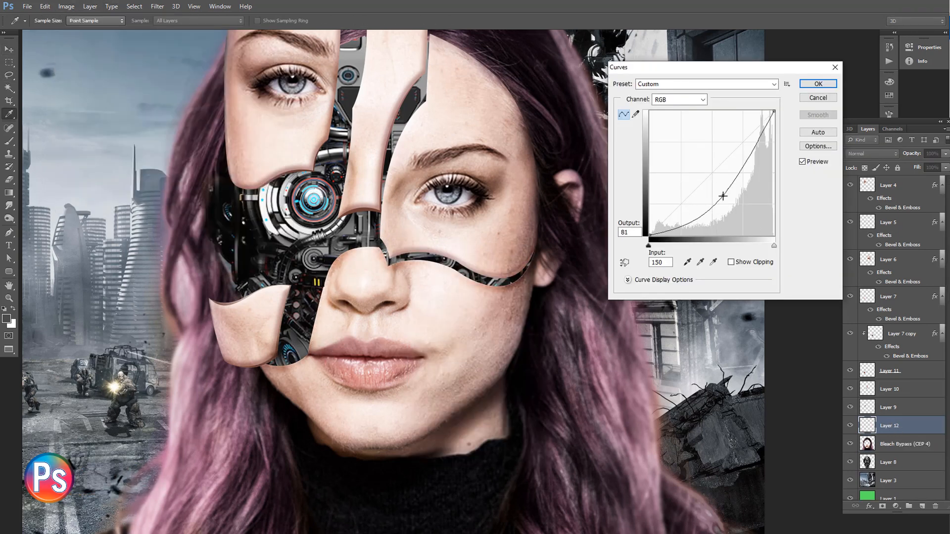
pyautogui.moveTo(723, 196); pyautogui.dragTo(721, 192)
pyautogui.moveTo(691, 220)
pyautogui.mouseDown()
pyautogui.moveTo(689, 209)
pyautogui.moveTo(694, 219)
pyautogui.mouseUp()
pyautogui.click(818, 85)
# Step: Raise Layer 12's lightness slightly with Hue/Saturation
pyautogui.click(66, 6)
pyautogui.moveTo(101, 34)
pyautogui.click(207, 83)
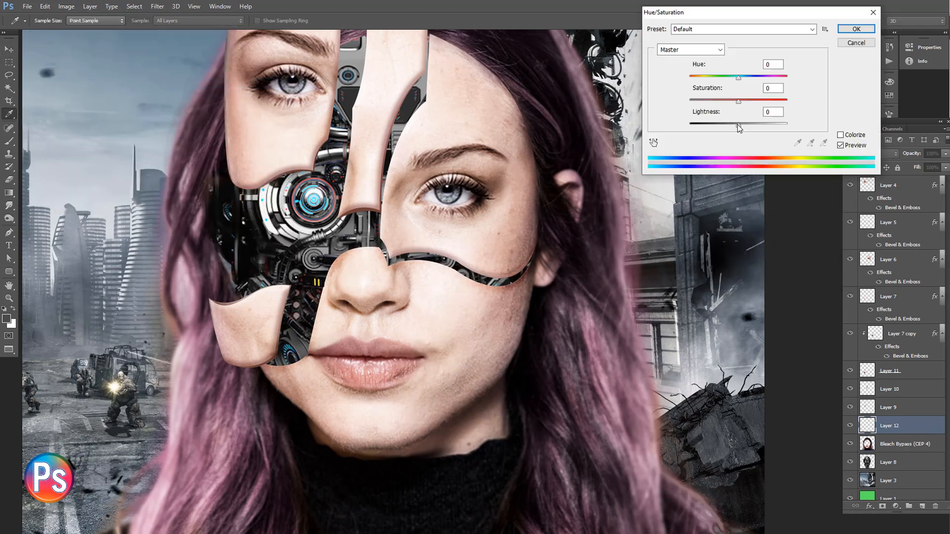
pyautogui.moveTo(738, 125); pyautogui.dragTo(741, 125)
pyautogui.click(856, 29)
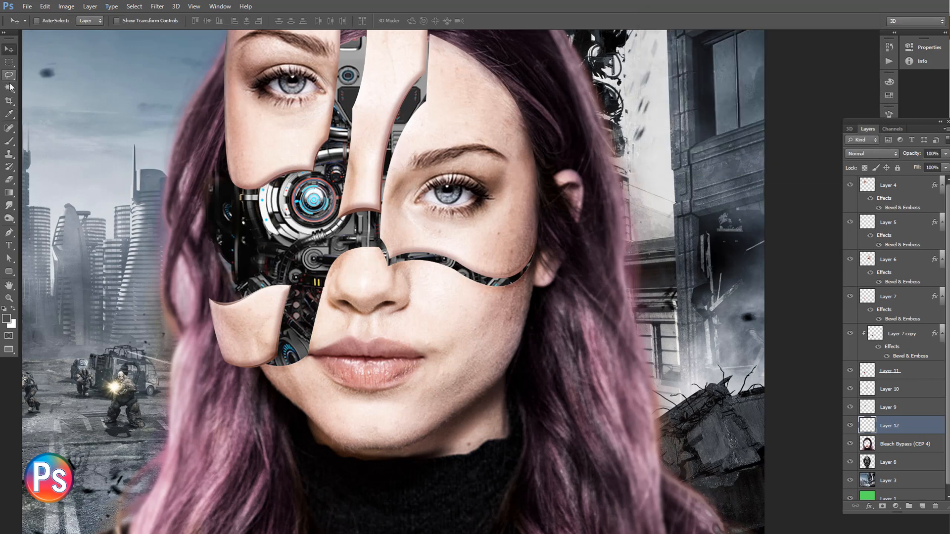
# Step: Trace a closed Pen path around the jaw, chin and upper edge of the lower face and convert it to a selection
pyautogui.press('p')
pyautogui.click(257, 365)
pyautogui.click(302, 412)
pyautogui.click(361, 450)
pyautogui.click(444, 425)
pyautogui.click(524, 332)
pyautogui.click(533, 292)
pyautogui.click(537, 250)
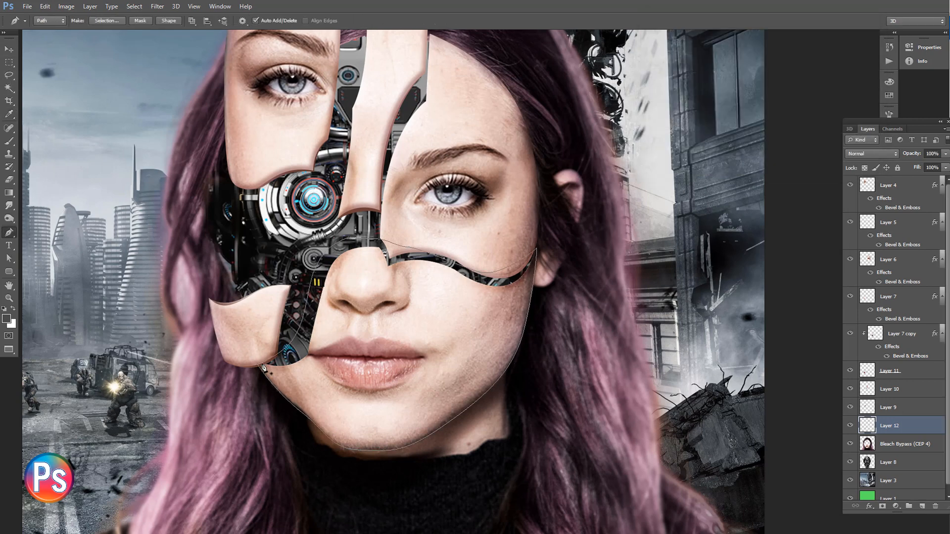
pyautogui.hotkey('ctrl', 'Return')
# Step: Copy the selected lower face from the Bleach Bypass (CEP 4) layer to a new layer
pyautogui.click(9, 50)
pyautogui.click(905, 444)
pyautogui.click(9, 75)
pyautogui.rightClick(434, 297)
pyautogui.click(461, 376)
pyautogui.click(9, 49)
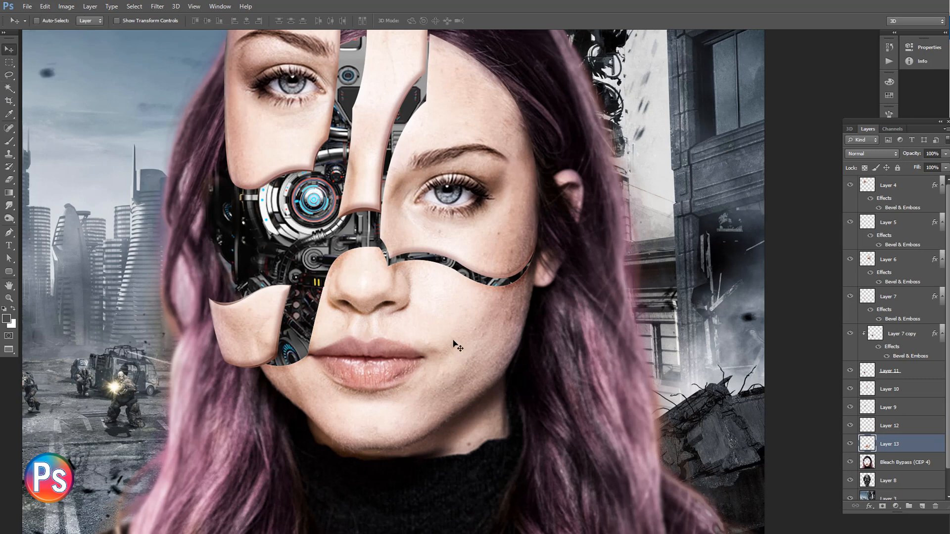
# Step: Copy the layer style from Layer 6 and paste it onto Layer 13
pyautogui.click(913, 259)
pyautogui.rightClick(914, 260)
pyautogui.click(811, 321)
pyautogui.rightClick(406, 308)
pyautogui.click(431, 315)
pyautogui.rightClick(911, 446)
pyautogui.click(841, 263)
# Step: Adjust Layer 13's Bevel & Emboss to size 35 px and soften 13 px, with a near-white shadow color
pyautogui.rightClick(867, 444)
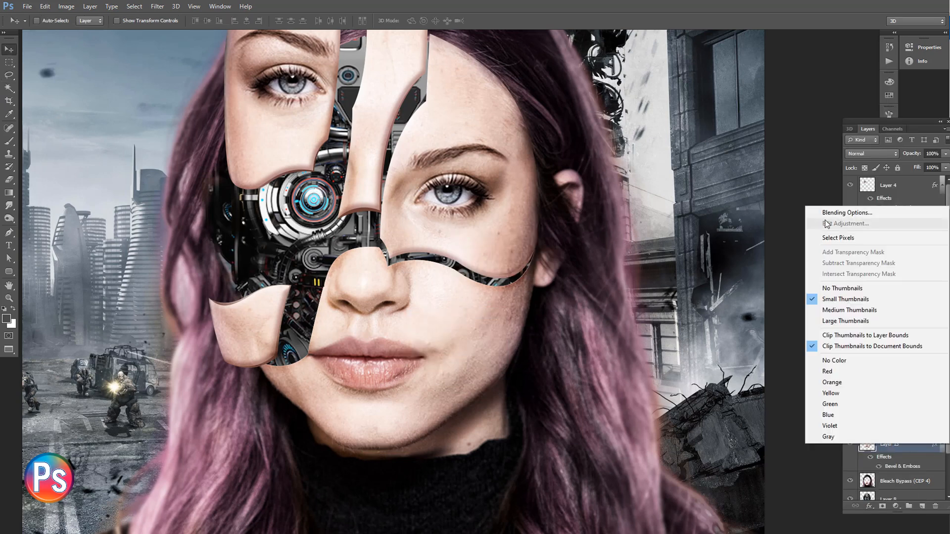
pyautogui.click(837, 212)
pyautogui.click(629, 55)
pyautogui.press('Return')
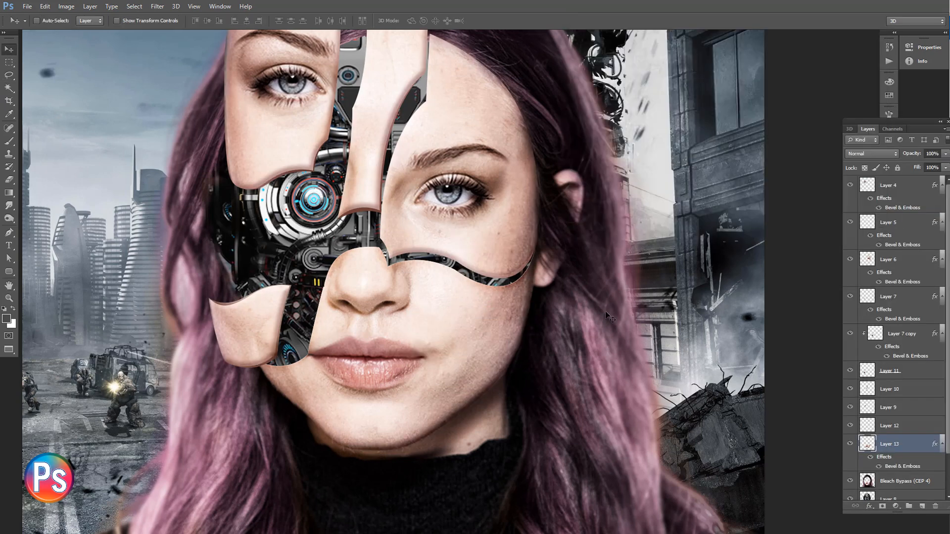
pyautogui.doubleClick(916, 450)
pyautogui.moveTo(714, 90); pyautogui.dragTo(715, 94)
pyautogui.click(776, 197)
pyautogui.moveTo(603, 242); pyautogui.dragTo(584, 234)
pyautogui.press('Return')
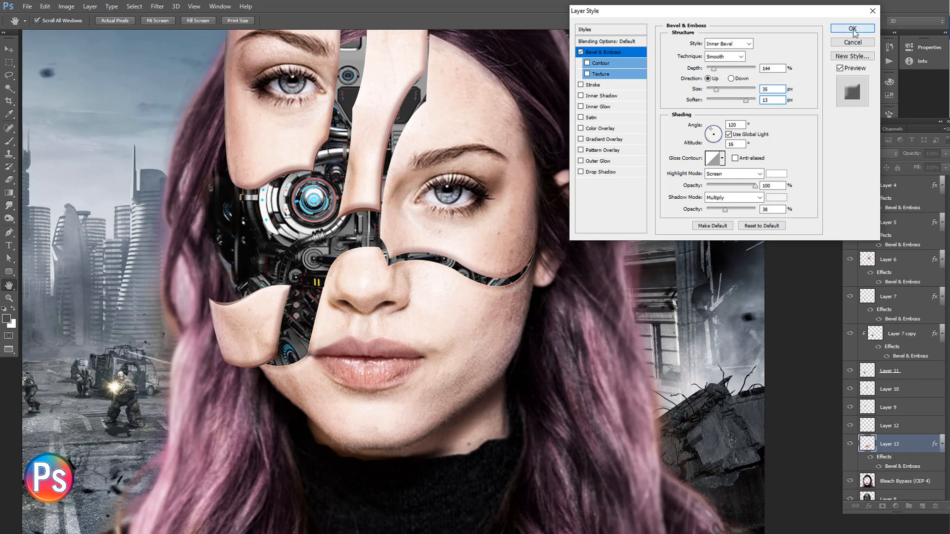
pyautogui.click(852, 29)
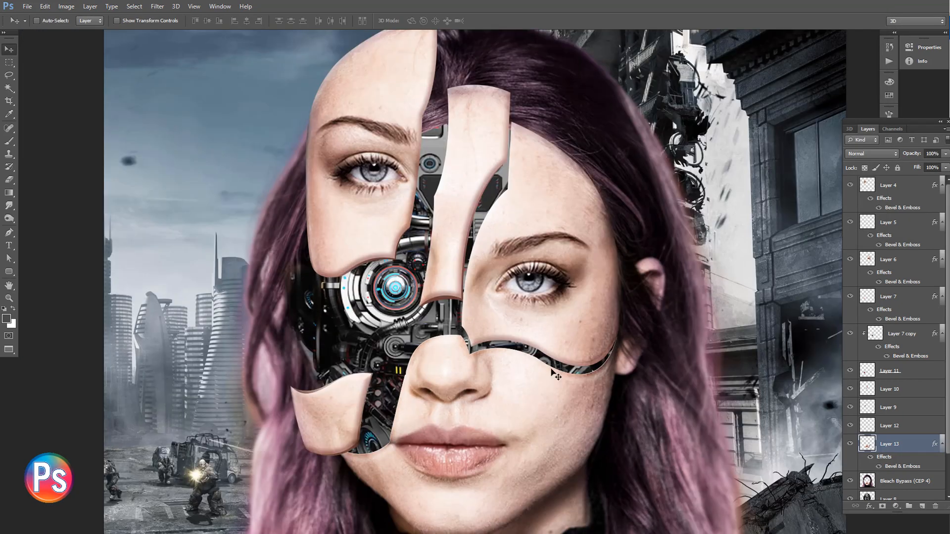
# Step: Select Layer 12 and move it to the top of the stack, above Layer 4
pyautogui.rightClick(479, 354)
pyautogui.click(497, 360)
pyautogui.moveTo(901, 426); pyautogui.dragTo(901, 180)
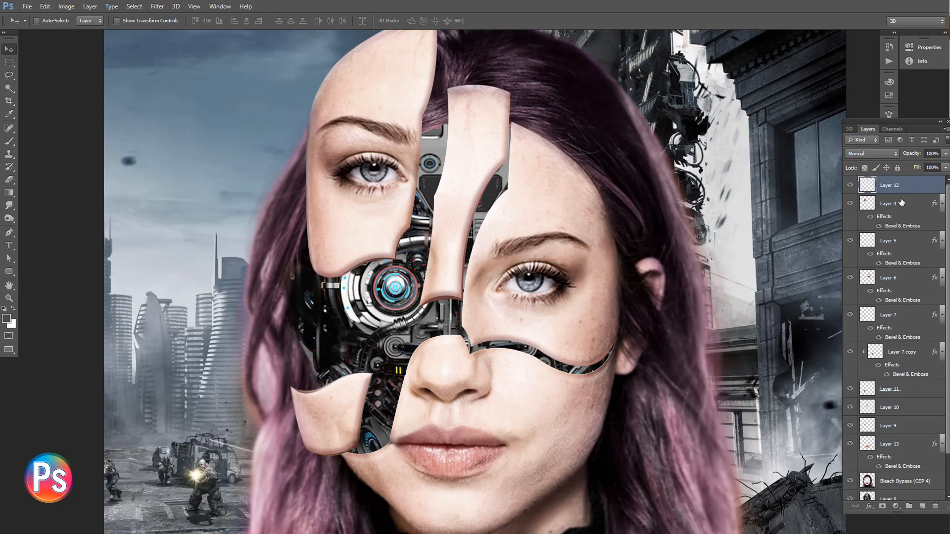
pyautogui.click(134, 6)
pyautogui.moveTo(67, 6)
pyautogui.moveTo(108, 31)
pyautogui.click(257, 84)
pyautogui.moveTo(738, 124)
pyautogui.mouseDown()
pyautogui.moveTo(730, 126)
pyautogui.moveTo(742, 127)
pyautogui.mouseUp()
pyautogui.click(855, 42)
# Step: Trace a selection around the lower face's upper rim with the Pen tool and fill it with a gradient on a new layer
pyautogui.click(9, 233)
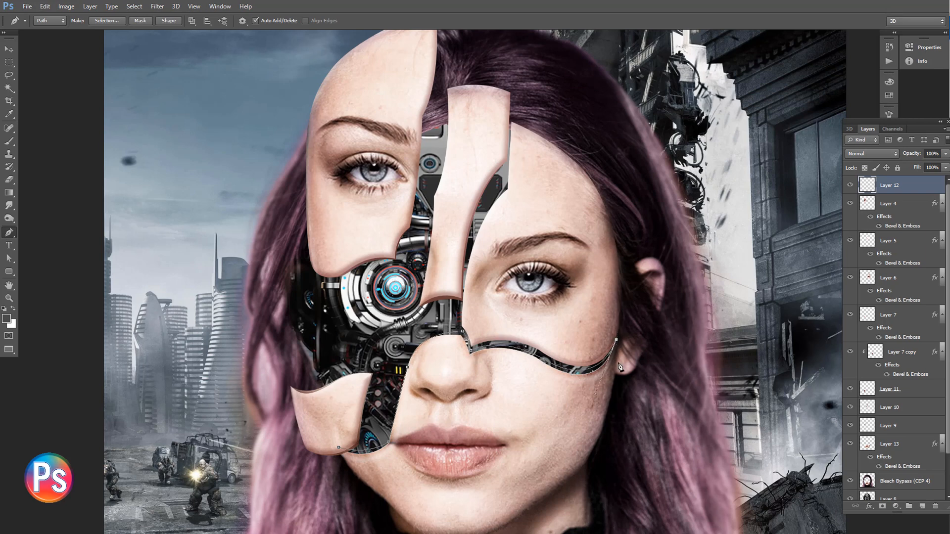
pyautogui.click(921, 506)
pyautogui.click(9, 192)
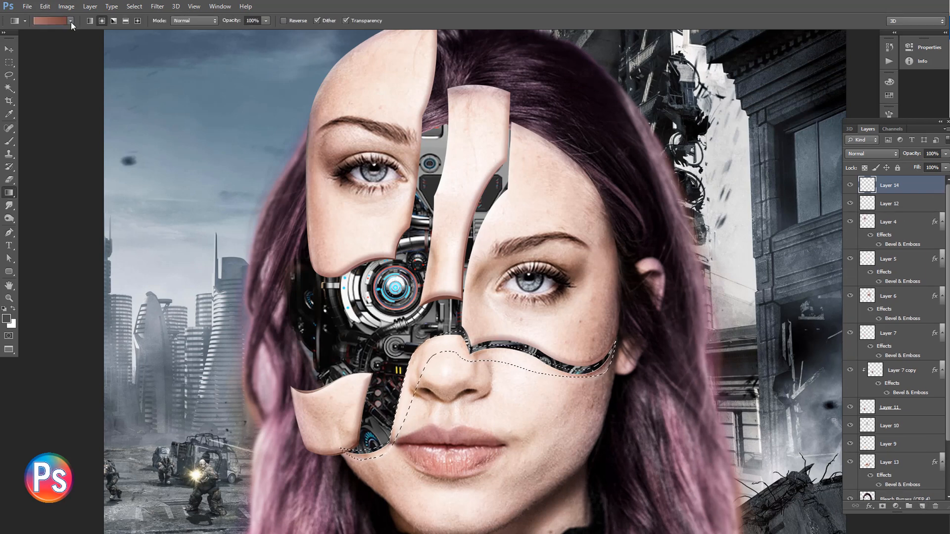
pyautogui.click(52, 21)
pyautogui.click(713, 71)
pyautogui.moveTo(396, 432); pyautogui.dragTo(525, 356)
pyautogui.hotkey('ctrl', 'd')
# Step: Move Layer 14 beneath the Bleach Bypass (CEP 4) layer and raise its lightness with Hue/Saturation
pyautogui.moveTo(896, 186); pyautogui.dragTo(893, 473)
pyautogui.press('v')
pyautogui.click(67, 6)
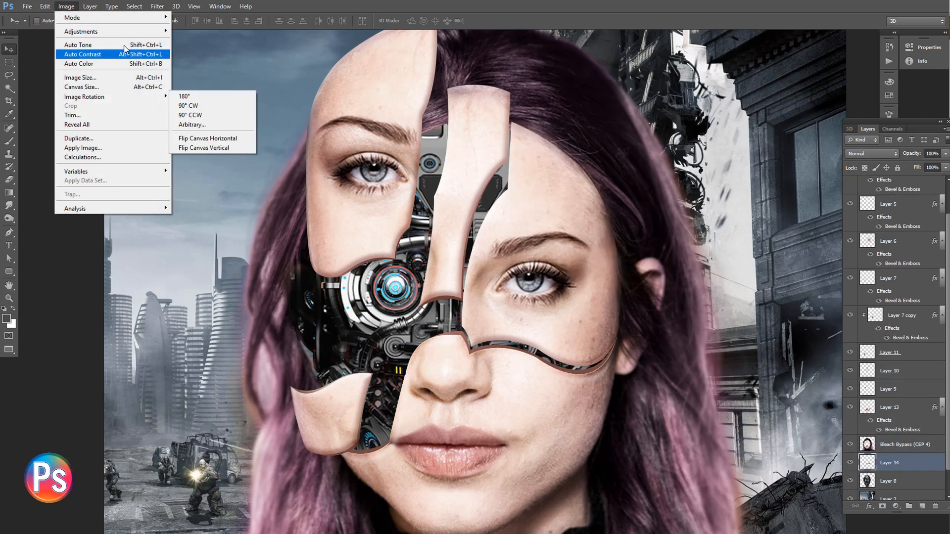
pyautogui.moveTo(84, 32)
pyautogui.click(198, 84)
pyautogui.moveTo(738, 125); pyautogui.dragTo(753, 125)
pyautogui.click(856, 29)
# Step: Duplicate Layer 13, move the copy directly above Layer 14 and clip it to that layer
pyautogui.rightClick(489, 391)
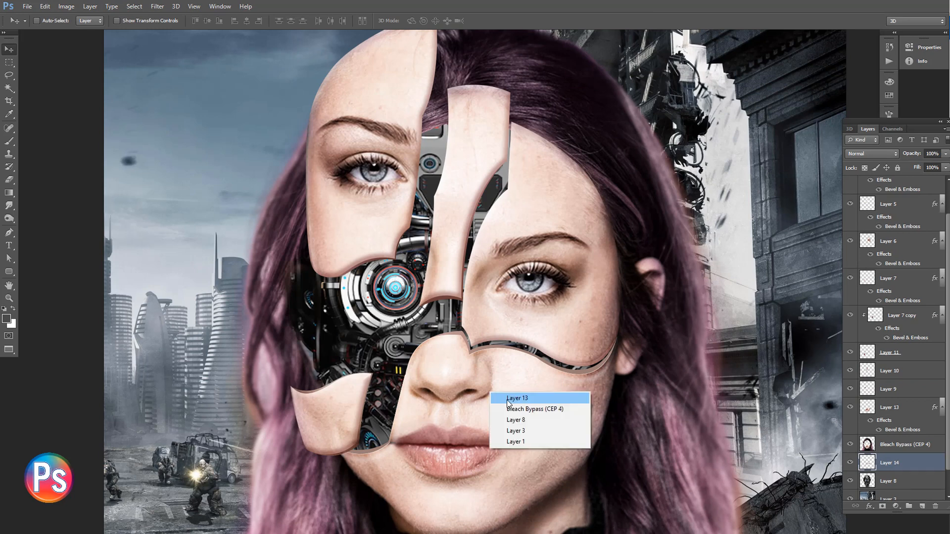
pyautogui.click(512, 397)
pyautogui.hotkey('ctrl', 'j')
pyautogui.rightClick(464, 369)
pyautogui.rightClick(466, 333)
pyautogui.click(488, 339)
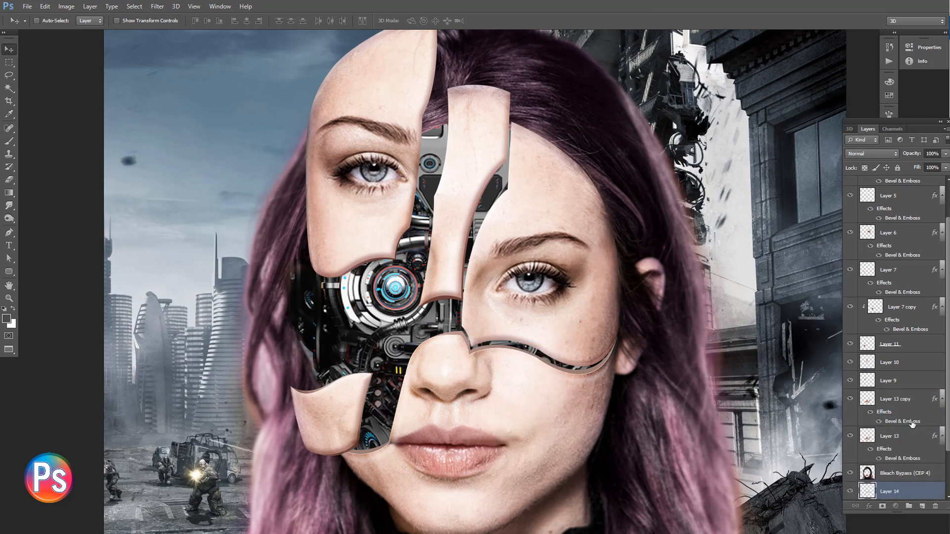
pyautogui.moveTo(910, 399); pyautogui.dragTo(909, 405)
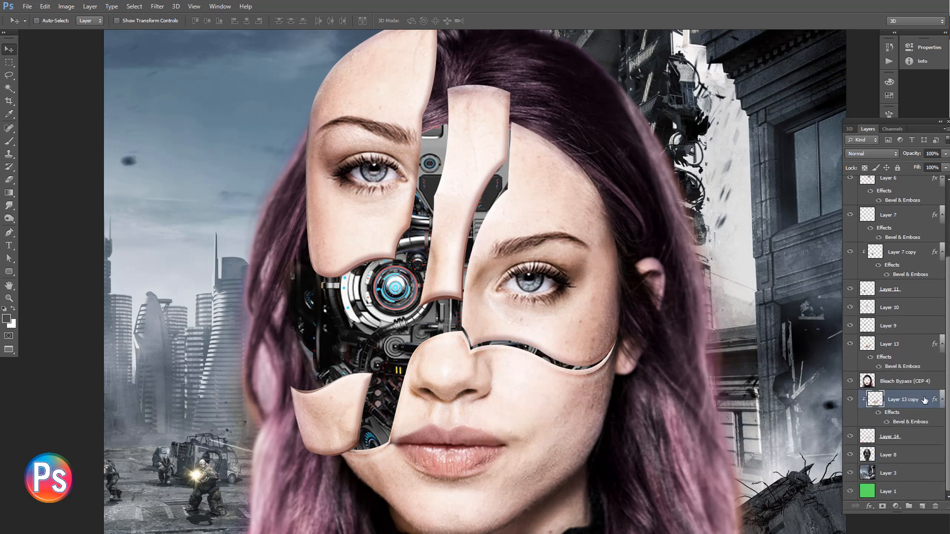
# Step: Darken Layer 13 copy with a Curves point at input 140, output 93
pyautogui.click(66, 6)
pyautogui.moveTo(84, 32)
pyautogui.click(198, 52)
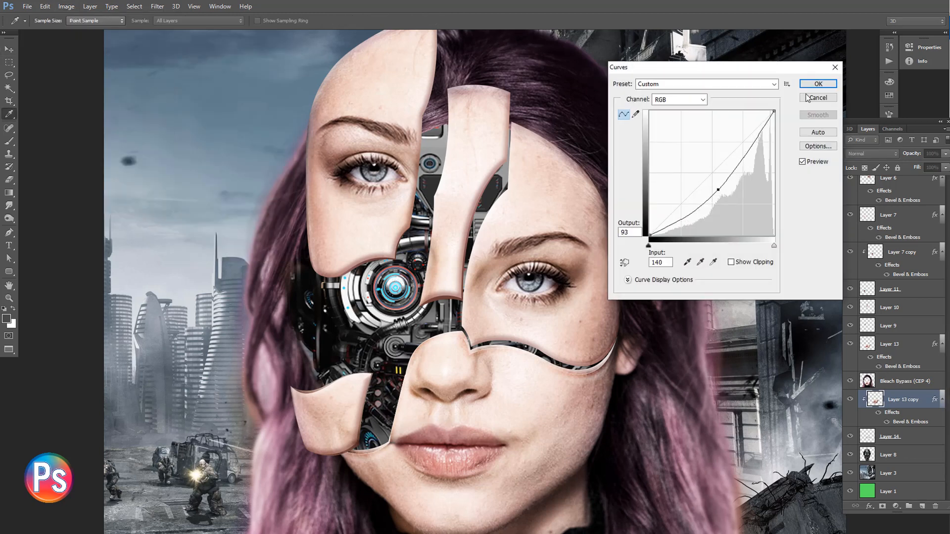
pyautogui.click(817, 85)
# Step: Lower Layer 13 copy's lightness slightly with Hue/Saturation
pyautogui.click(66, 6)
pyautogui.click(198, 84)
pyautogui.moveTo(738, 127); pyautogui.dragTo(729, 129)
pyautogui.click(857, 28)
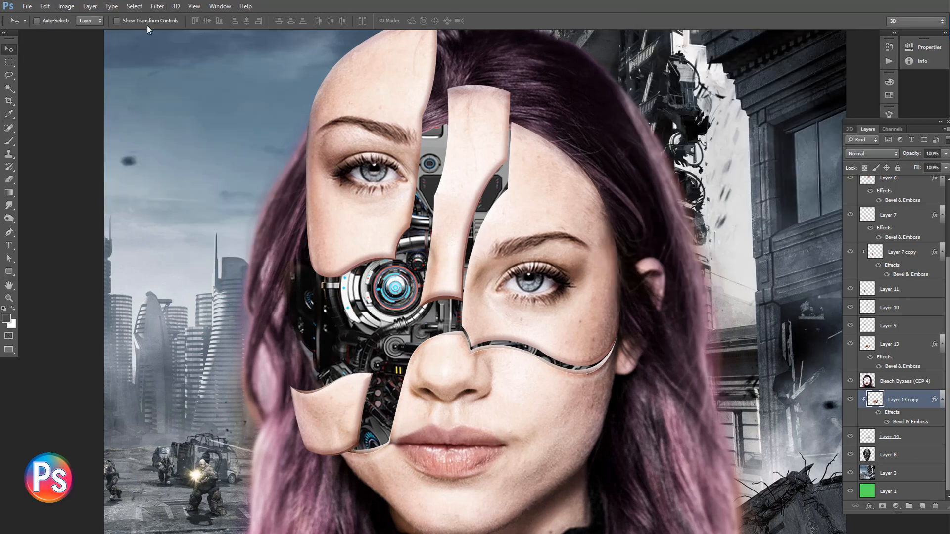
# Step: Darken Layer 13 copy again with a Curves point at input 142, output 96
pyautogui.click(66, 7)
pyautogui.click(197, 53)
pyautogui.moveTo(719, 166); pyautogui.dragTo(719, 189)
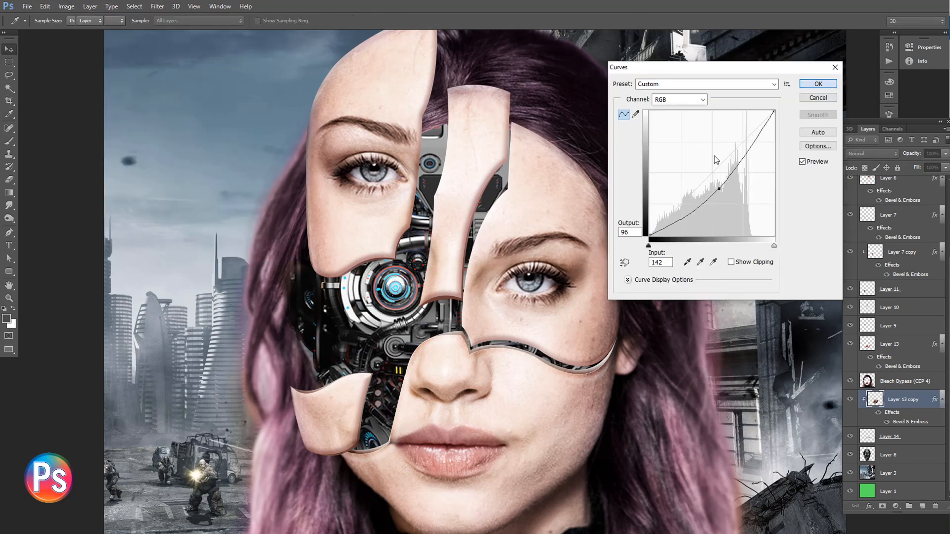
pyautogui.click(818, 83)
pyautogui.rightClick(462, 330)
pyautogui.click(490, 337)
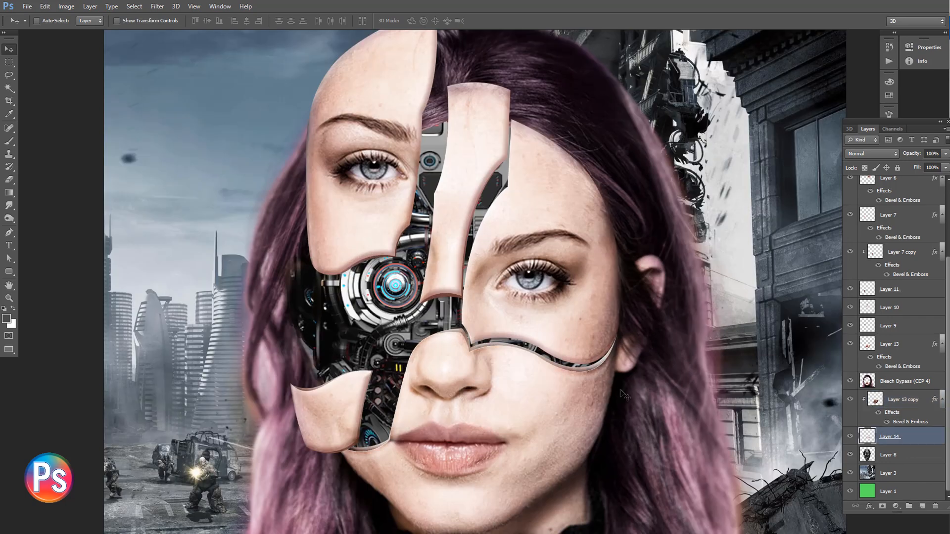
# Step: Add a Multiply drop shadow to Layer 4 with about 23% opacity, 51 px distance and 21 px size
pyautogui.hotkey('ctrl', '-')
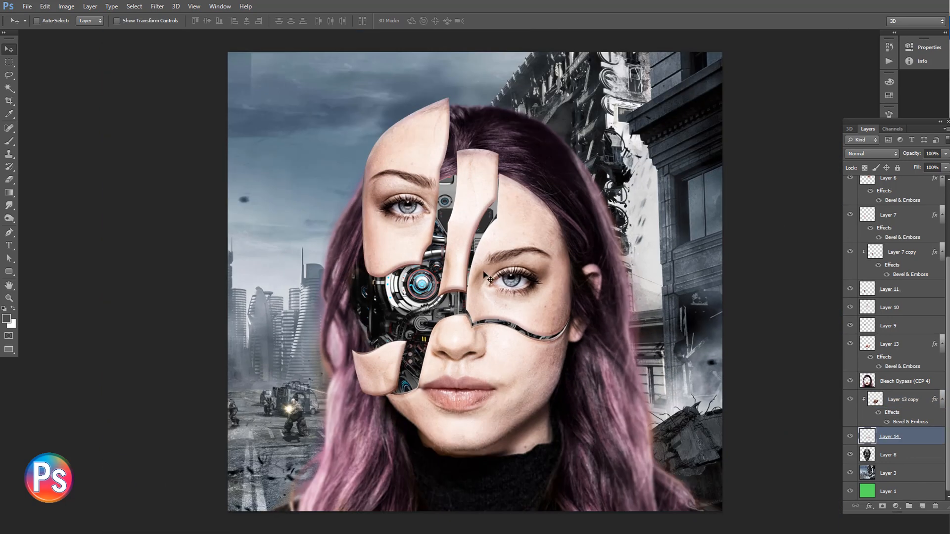
pyautogui.rightClick(392, 236)
pyautogui.click(417, 242)
pyautogui.doubleClick(914, 186)
pyautogui.click(601, 172)
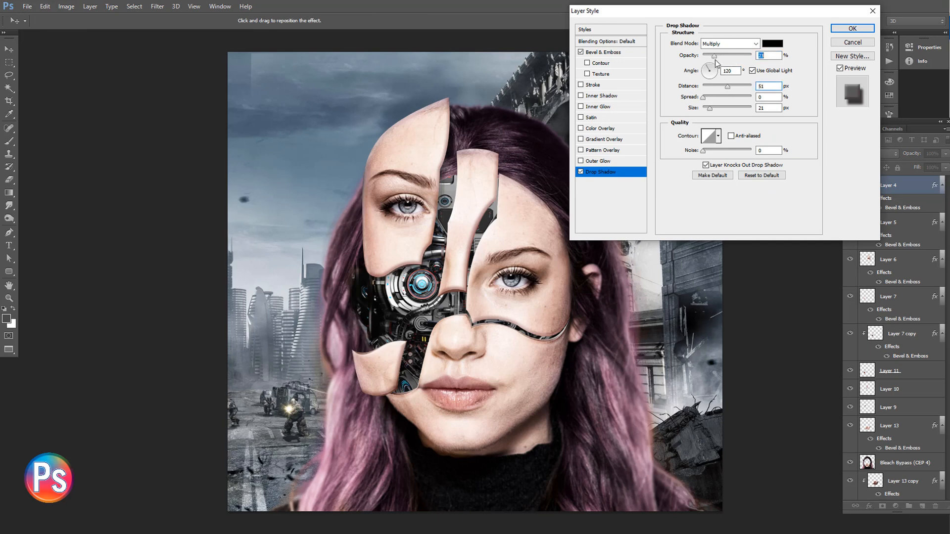
pyautogui.press('Return')
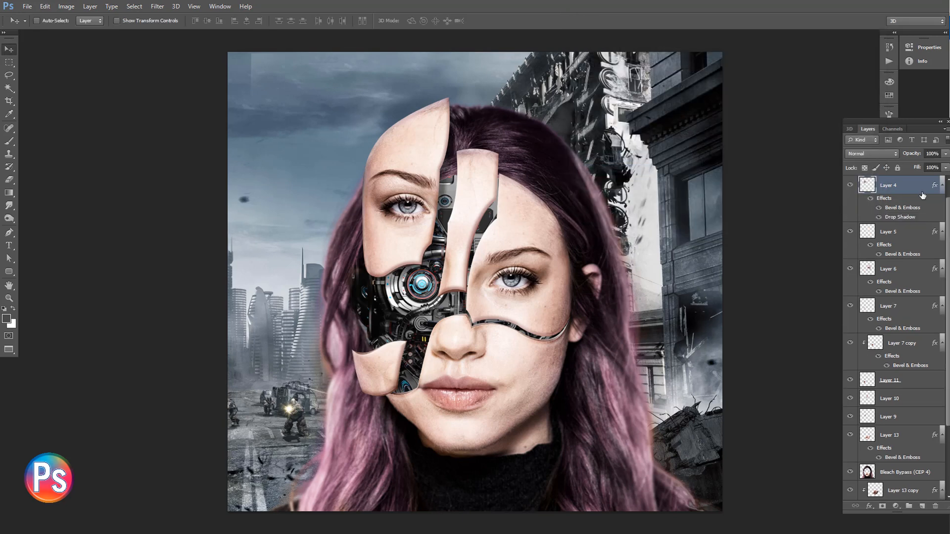
# Step: Add a very dark red drop shadow to Layer 5 with 75% opacity, 39 px distance and 49 px size
pyautogui.doubleClick(920, 233)
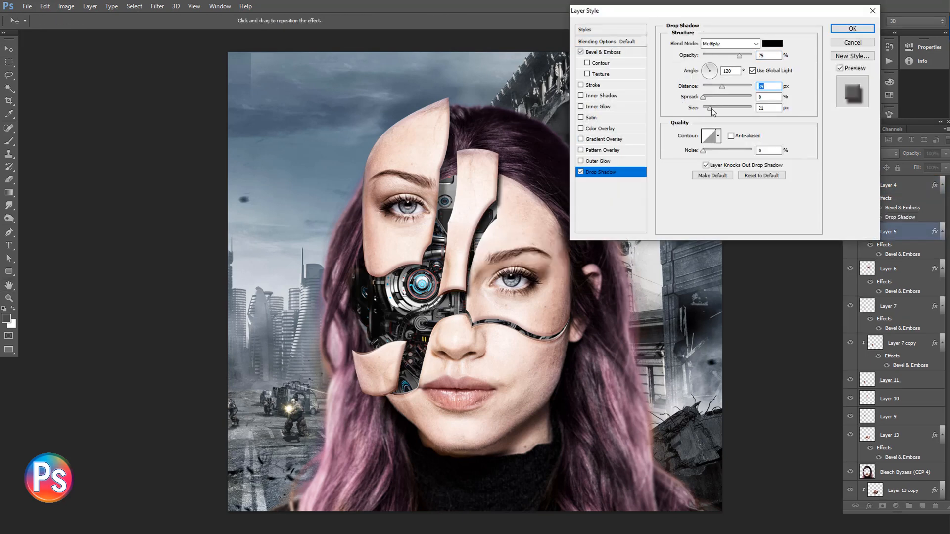
pyautogui.moveTo(711, 107); pyautogui.dragTo(716, 107)
pyautogui.click(772, 43)
pyautogui.click(709, 329)
pyautogui.click(818, 223)
pyautogui.click(772, 43)
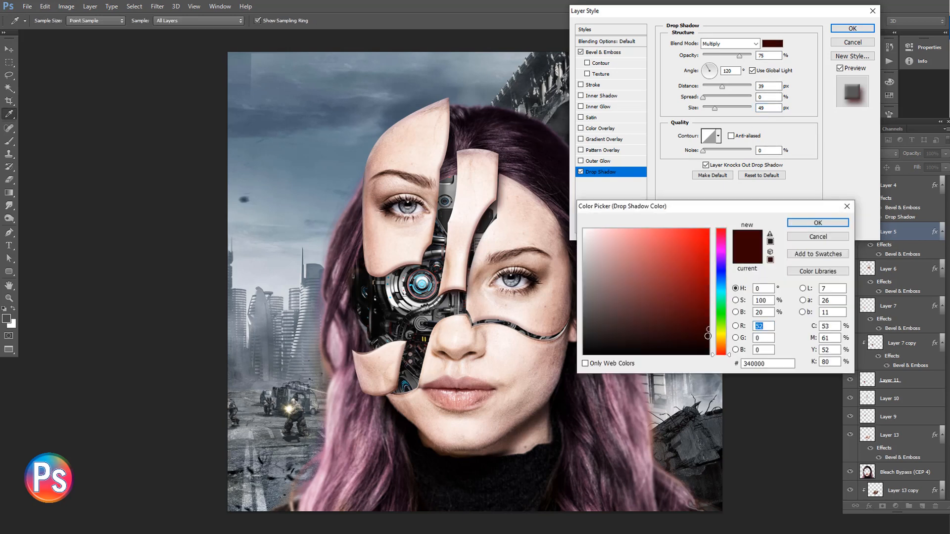
pyautogui.press('Return')
pyautogui.click(840, 29)
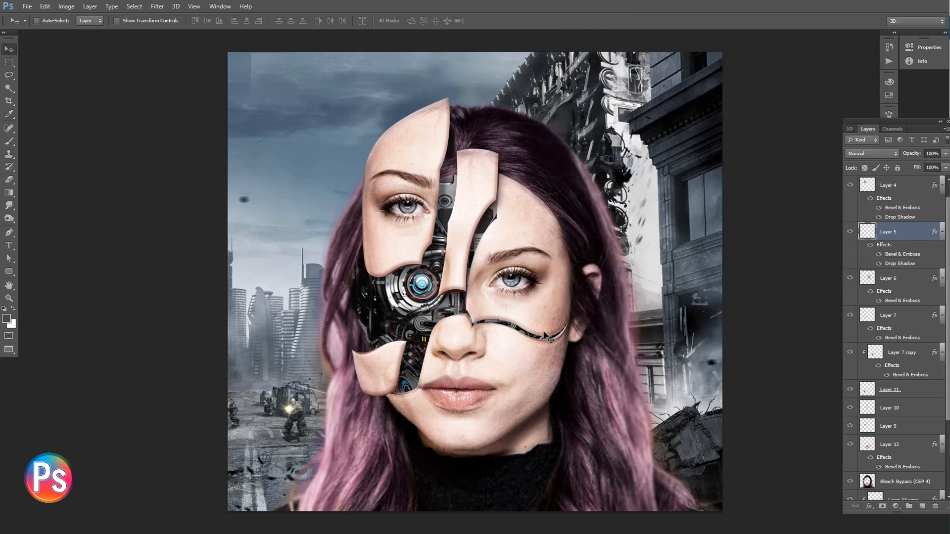
# Step: Add a black Multiply drop shadow to Layer 7 with 45% opacity and 50 px distance
pyautogui.doubleClick(921, 315)
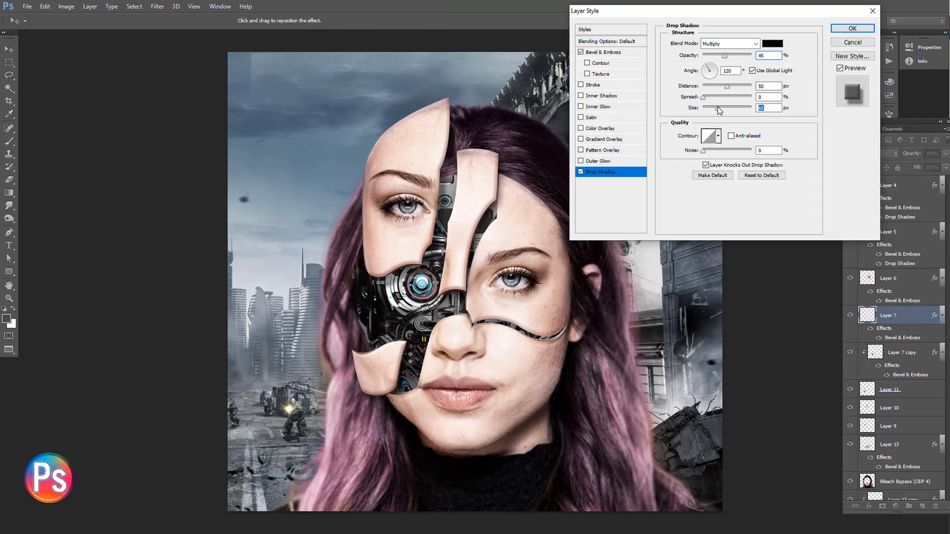
pyautogui.press('Return')
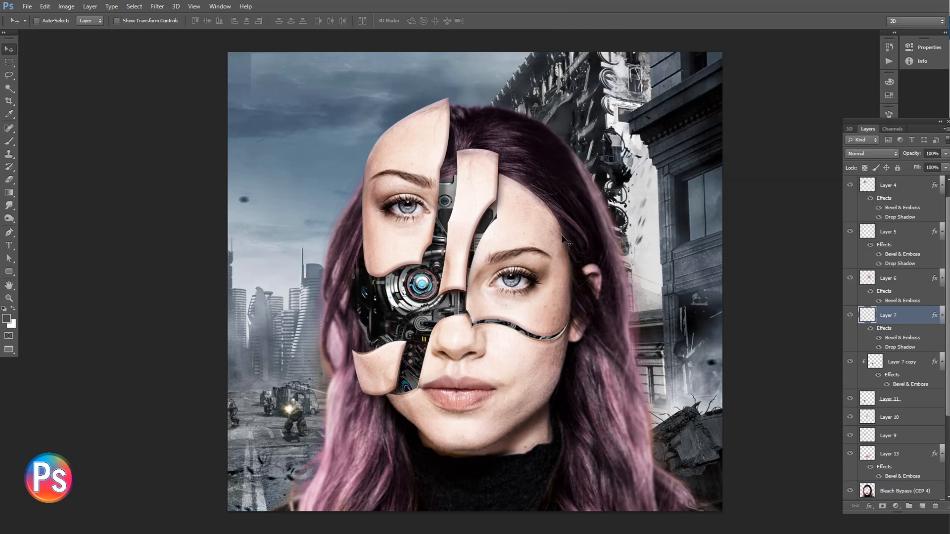
# Step: Darken the ruined city background on Layer 3 with a Curves adjustment
pyautogui.hotkey('ctrl', '-')
pyautogui.scroll(-3, 893, 408)
pyautogui.click(898, 473)
pyautogui.click(157, 7)
pyautogui.moveTo(67, 7)
pyautogui.moveTo(116, 31)
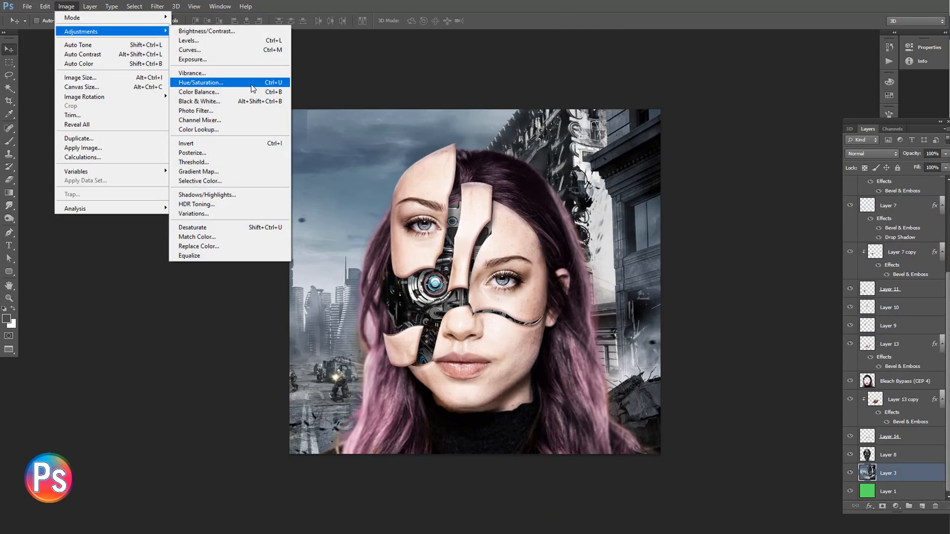
pyautogui.click(242, 41)
pyautogui.moveTo(619, 83); pyautogui.dragTo(667, 74)
pyautogui.moveTo(662, 183); pyautogui.dragTo(675, 183)
pyautogui.click(758, 91)
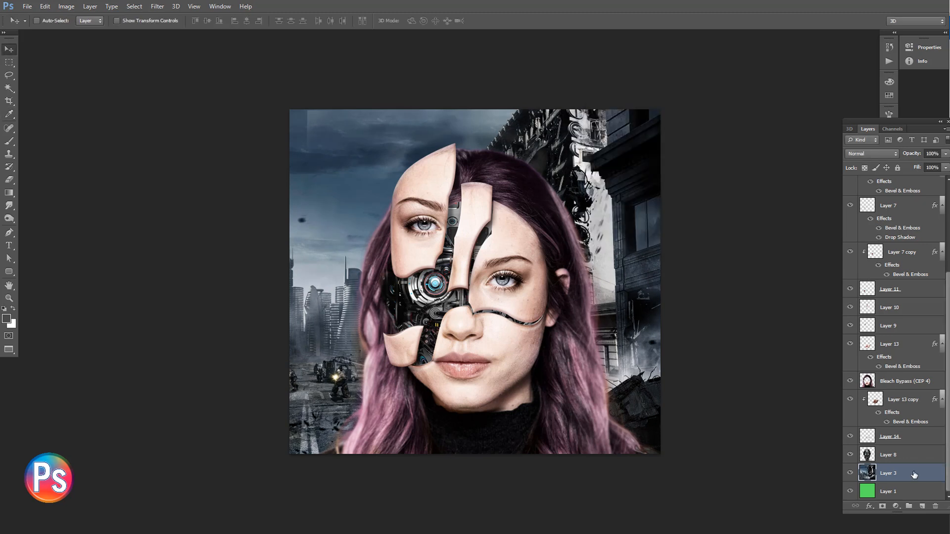
# Step: Erase around the edges of the woman's hair on the Bleach Bypass (CEP 4) layer
pyautogui.click(905, 381)
pyautogui.click(10, 180)
pyautogui.rightClick(370, 159)
pyautogui.click(461, 183)
pyautogui.moveTo(307, 126); pyautogui.dragTo(619, 117)
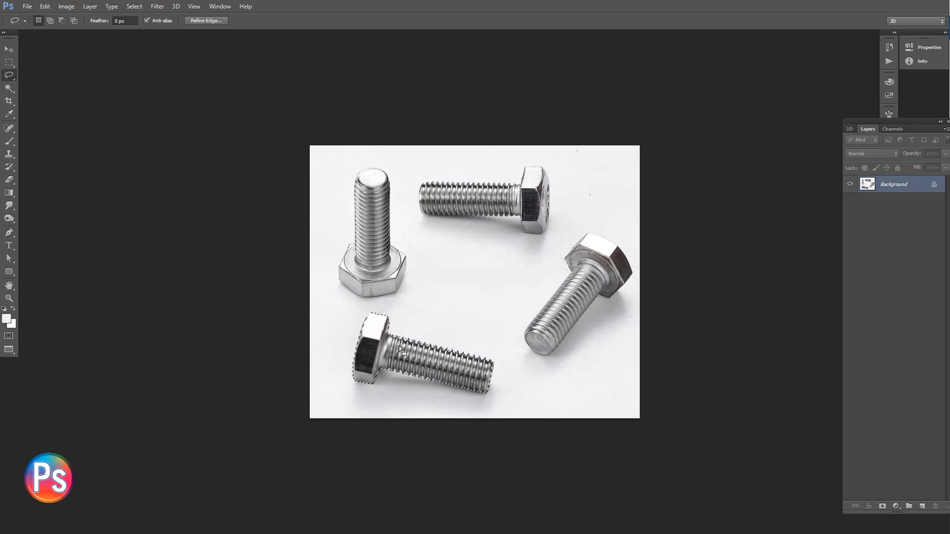
# Step: Copy the horizontal and the diagonal bolt from the bolts photo onto separate layers for the cyborg composite
pyautogui.hotkey('ctrl', 'shift', 'alt', 'n')
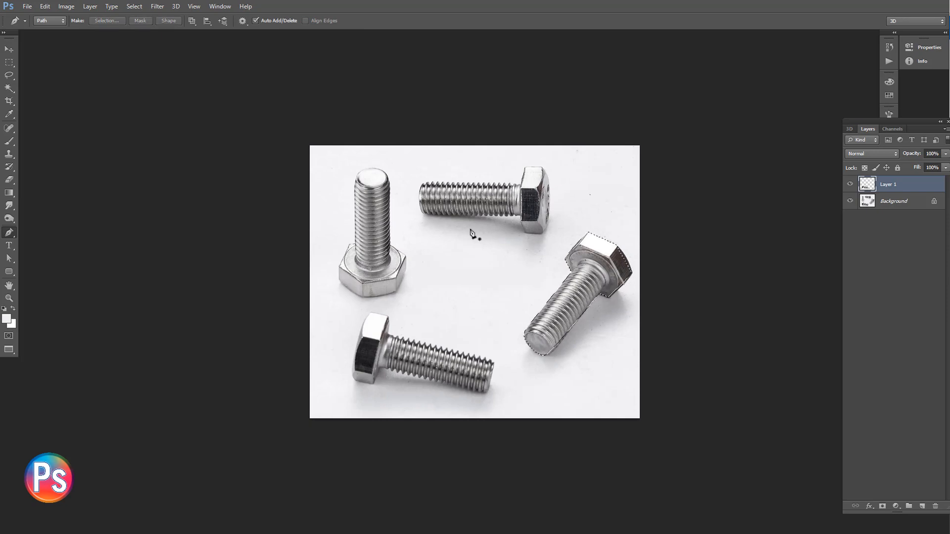
pyautogui.hotkey('ctrl', 'j')
pyautogui.press('Return')
pyautogui.rightClick(590, 263)
pyautogui.click(658, 324)
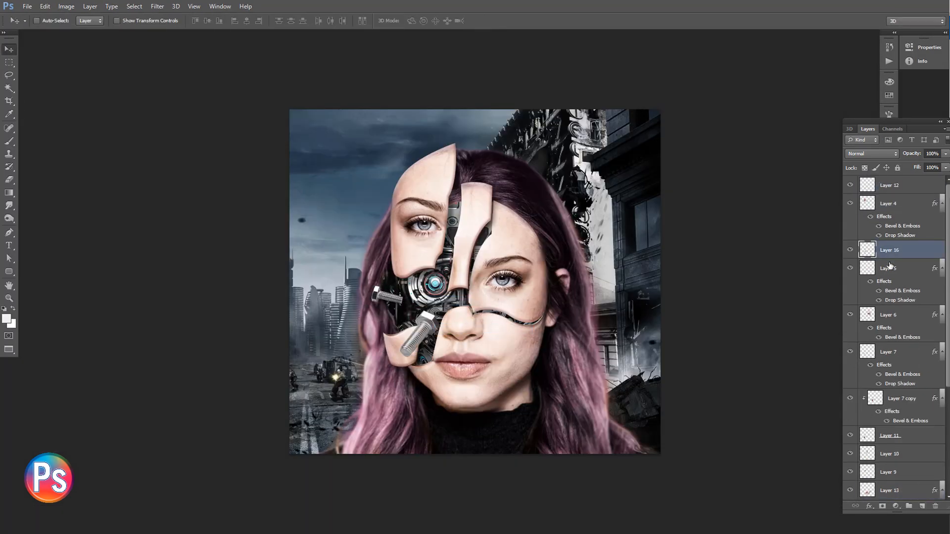
# Step: Move the Layer 16 bolt down beside the neck and apply a Gaussian Blur with a 13 pixel radius
pyautogui.moveTo(444, 336); pyautogui.dragTo(383, 386)
pyautogui.click(157, 7)
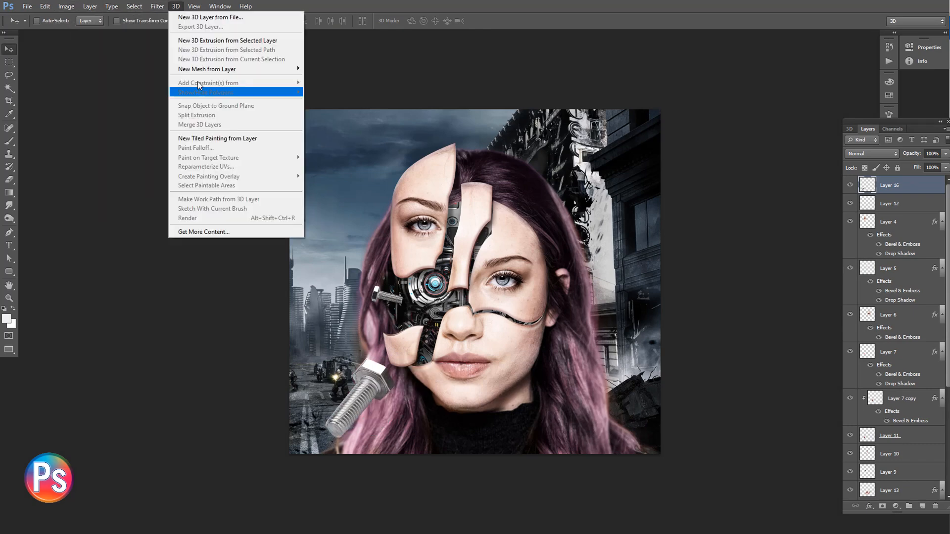
pyautogui.moveTo(166, 108)
pyautogui.click(301, 178)
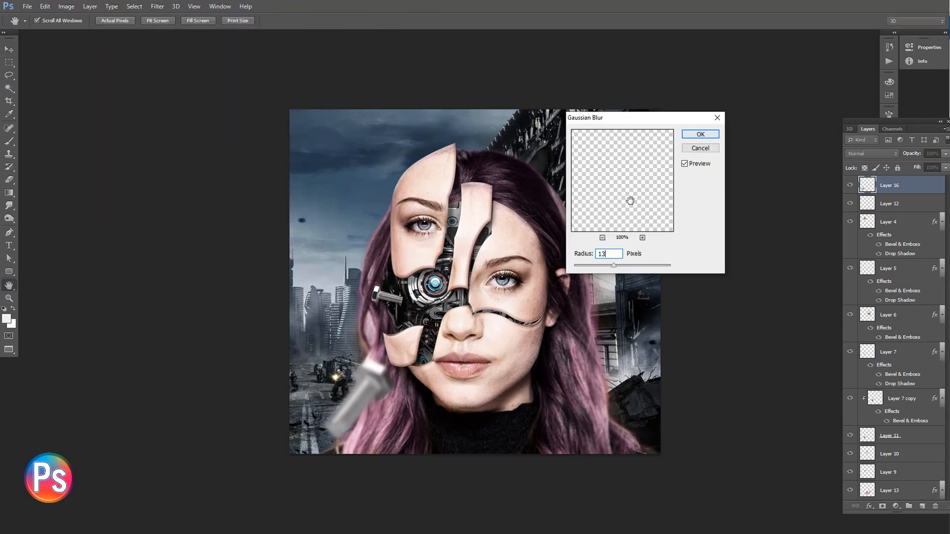
pyautogui.click(699, 134)
# Step: Increase the contrast of the blurred bolt with Curves, raising highlights and lowering shadows, and nudge it slightly
pyautogui.click(67, 7)
pyautogui.moveTo(79, 31)
pyautogui.click(196, 52)
pyautogui.moveTo(710, 172); pyautogui.dragTo(708, 161)
pyautogui.moveTo(678, 198); pyautogui.dragTo(678, 208)
pyautogui.click(818, 83)
pyautogui.moveTo(385, 396)
pyautogui.mouseDown()
pyautogui.moveTo(441, 400)
pyautogui.moveTo(390, 404)
pyautogui.mouseUp()
# Step: Select the small bolt beside the robotic eye on Layer 15 and adjust its position slightly
pyautogui.rightClick(379, 294)
pyautogui.click(388, 300)
pyautogui.hotkey('ctrl', '+')
pyautogui.hotkey('ctrl', '+')
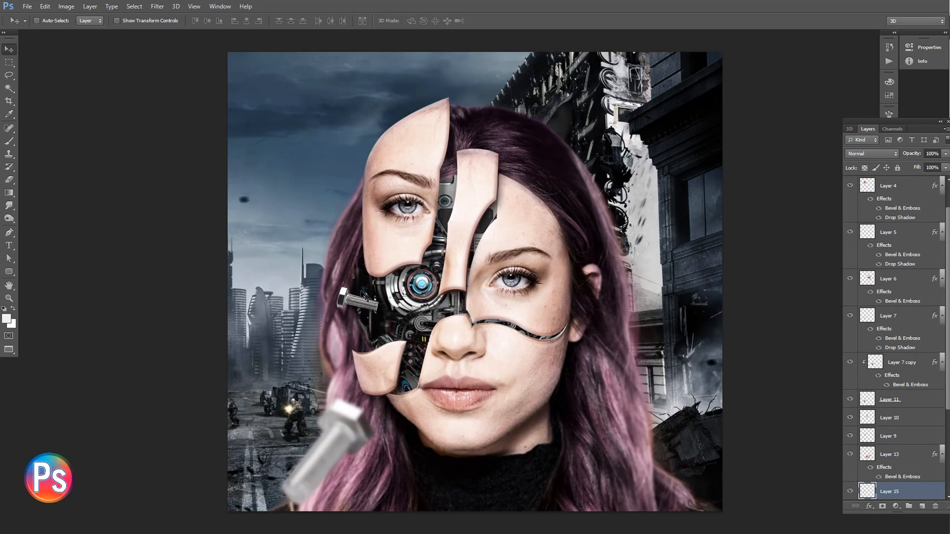
pyautogui.moveTo(290, 305); pyautogui.dragTo(297, 301)
# Step: Make a feathered lasso selection along the outer side of the blurred bolt on Layer 16
pyautogui.hotkey('ctrl', '-')
pyautogui.hotkey('ctrl', '-')
pyautogui.rightClick(340, 436)
pyautogui.click(357, 443)
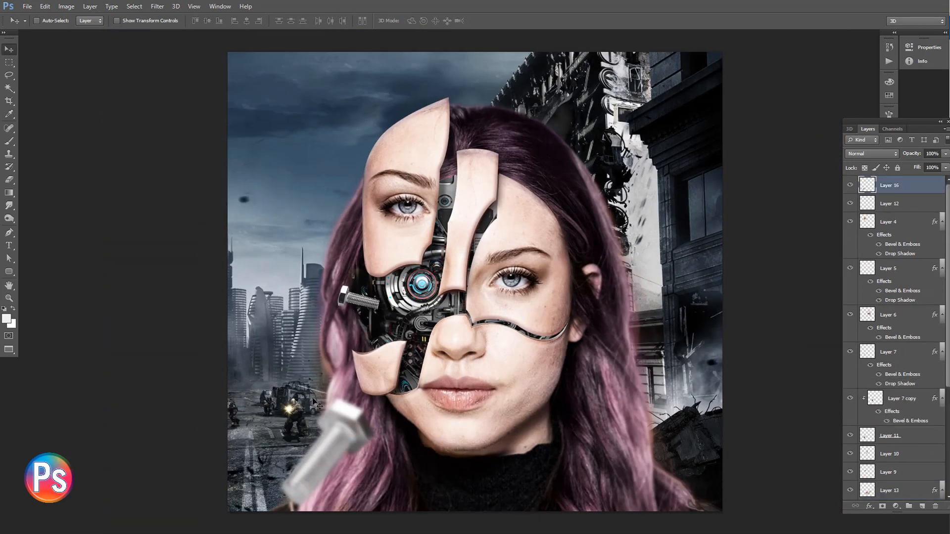
pyautogui.press('l')
pyautogui.click(134, 7)
pyautogui.click(280, 154)
pyautogui.click(528, 172)
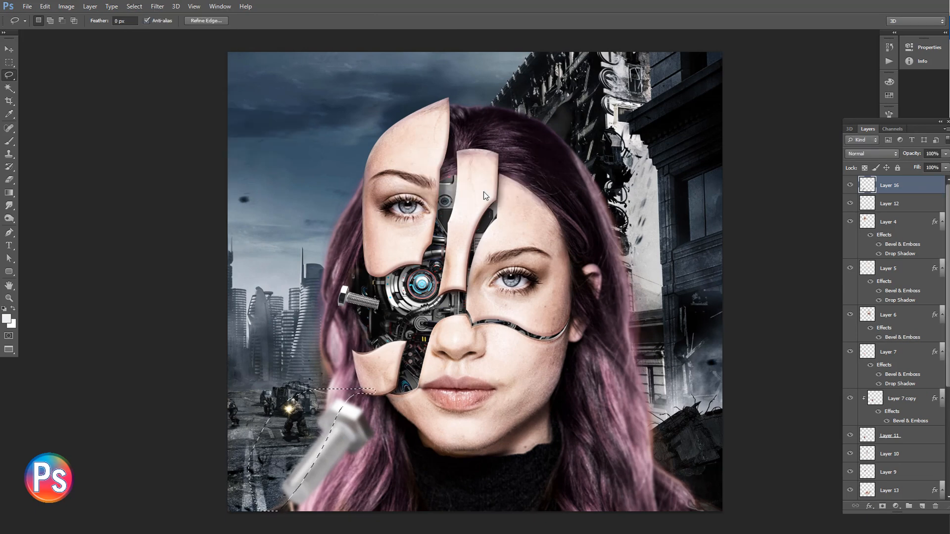
# Step: Darken the selected side of the blurred bolt with Curves and deselect
pyautogui.click(9, 49)
pyautogui.rightClick(361, 417)
pyautogui.click(384, 424)
pyautogui.click(66, 6)
pyautogui.moveTo(93, 32)
pyautogui.click(232, 50)
pyautogui.moveTo(712, 172); pyautogui.dragTo(718, 181)
pyautogui.click(818, 83)
pyautogui.hotkey('ctrl', 'd')
# Step: Add a drop shadow to the small bolt on Layer 15
pyautogui.rightClick(347, 299)
pyautogui.click(364, 306)
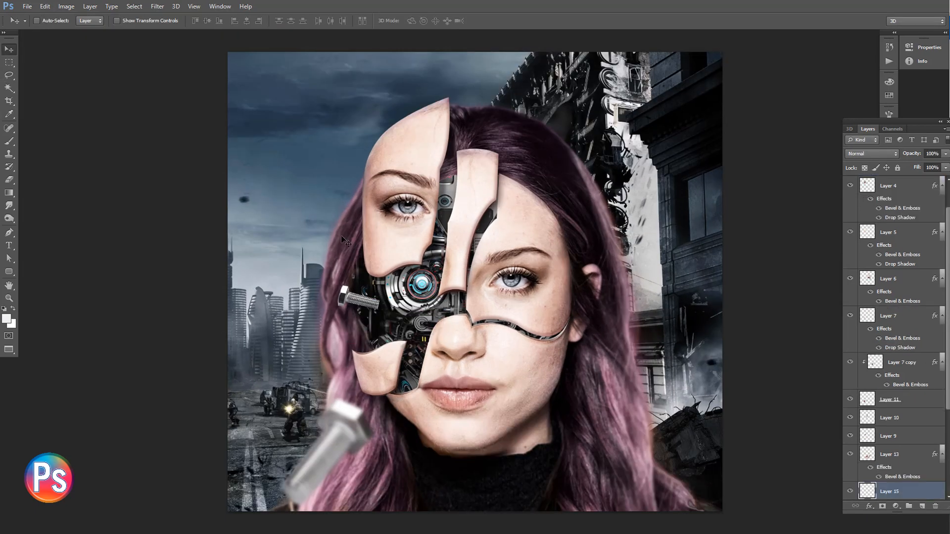
pyautogui.doubleClick(923, 496)
pyautogui.click(852, 28)
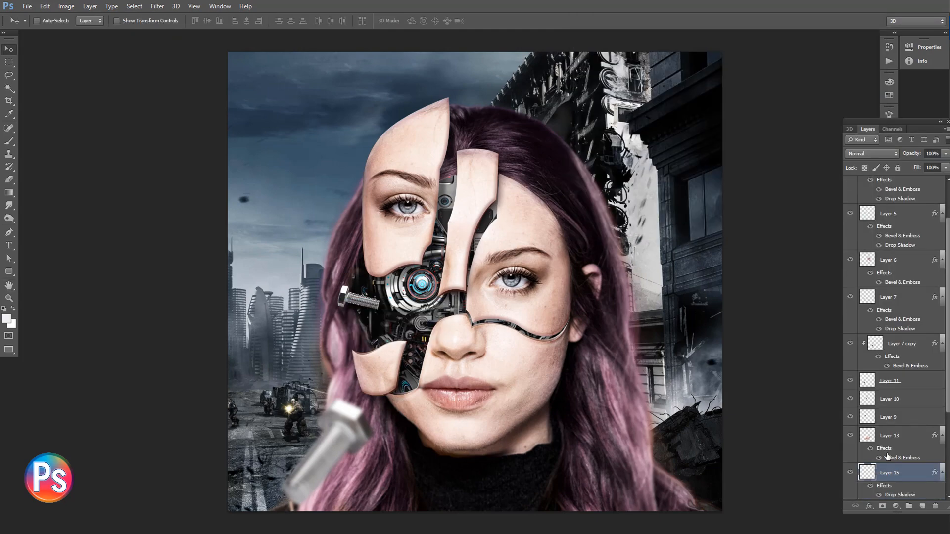
# Step: Soften the small bolt's edges by deleting along a feathered selection of Layer 15's pixels
pyautogui.rightClick(867, 473)
pyautogui.click(832, 269)
pyautogui.click(134, 6)
pyautogui.moveTo(170, 117)
pyautogui.click(259, 158)
pyautogui.press('Return')
pyautogui.press('Delete')
pyautogui.hotkey('ctrl', 'd')
pyautogui.hotkey('ctrl', '+')
pyautogui.hotkey('ctrl', '-')
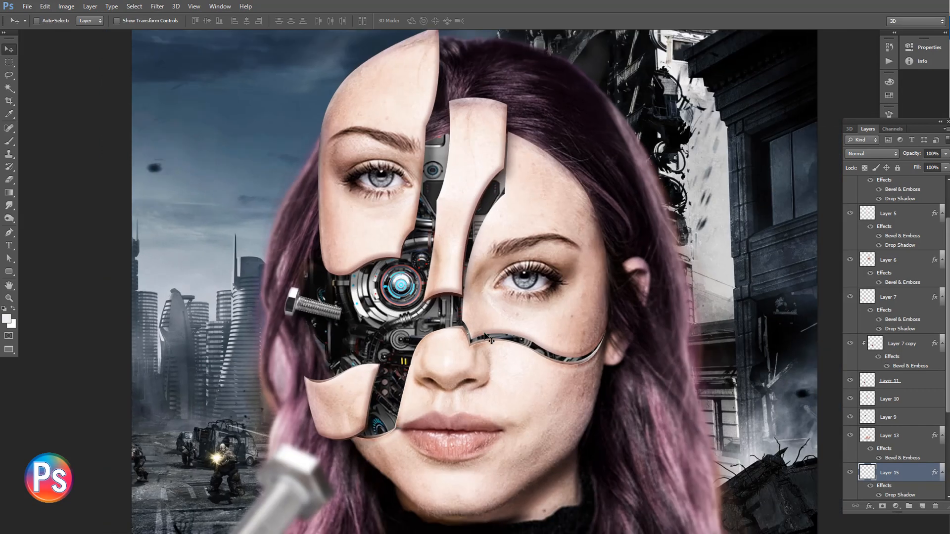
# Step: Apply a Gaussian Blur to the ruined city background on Layer 3
pyautogui.hotkey('ctrl', '-')
pyautogui.keyDown('ctrl'); pyautogui.click(338, 216); pyautogui.keyUp('ctrl')
pyautogui.rightClick(901, 492)
pyautogui.press('Escape')
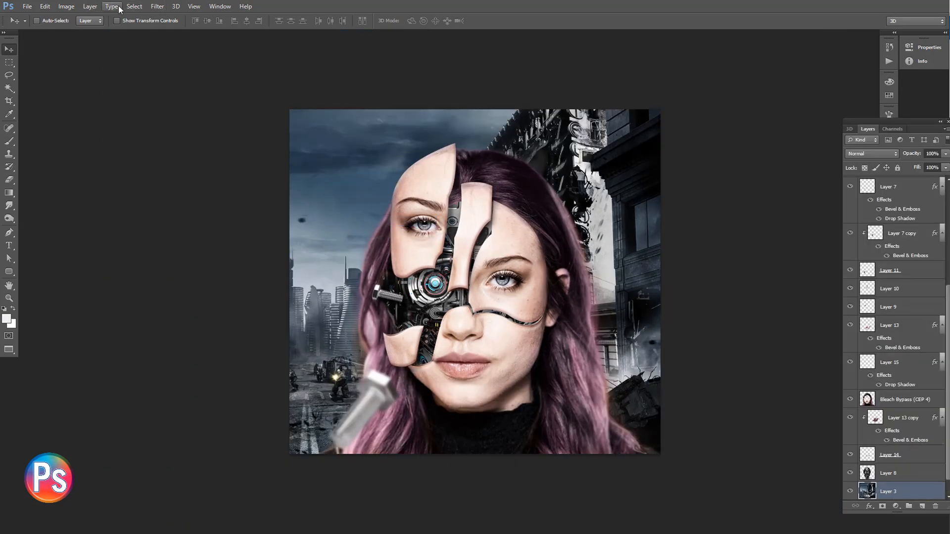
pyautogui.click(158, 6)
pyautogui.moveTo(198, 105)
pyautogui.click(320, 179)
pyautogui.press('Return')
pyautogui.press('v')
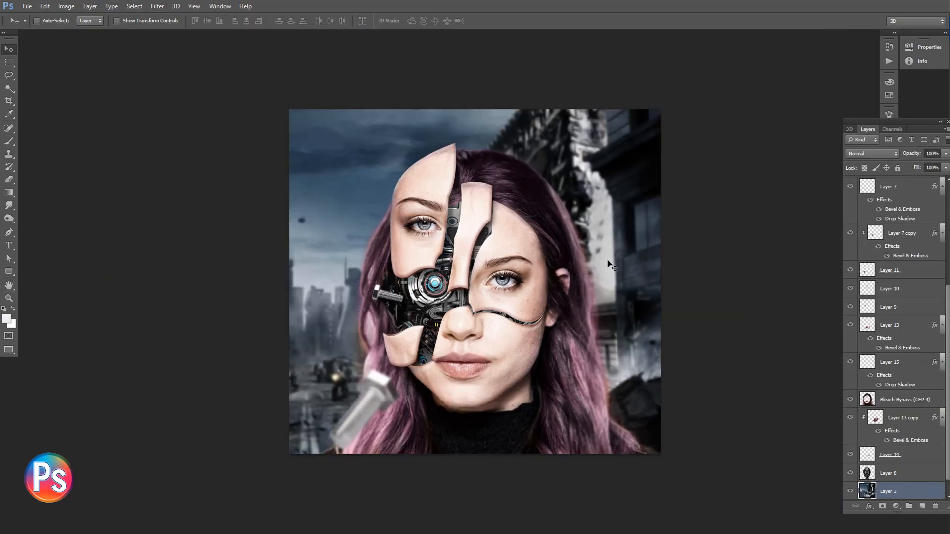
# Step: Set up the Eraser for the Bleach Bypass (CEP 4) layer with a spatter brush, 139 px size and 26% opacity
pyautogui.rightClick(378, 264)
pyautogui.click(388, 268)
pyautogui.click(11, 178)
pyautogui.rightClick(355, 203)
pyautogui.moveTo(455, 277); pyautogui.dragTo(453, 299)
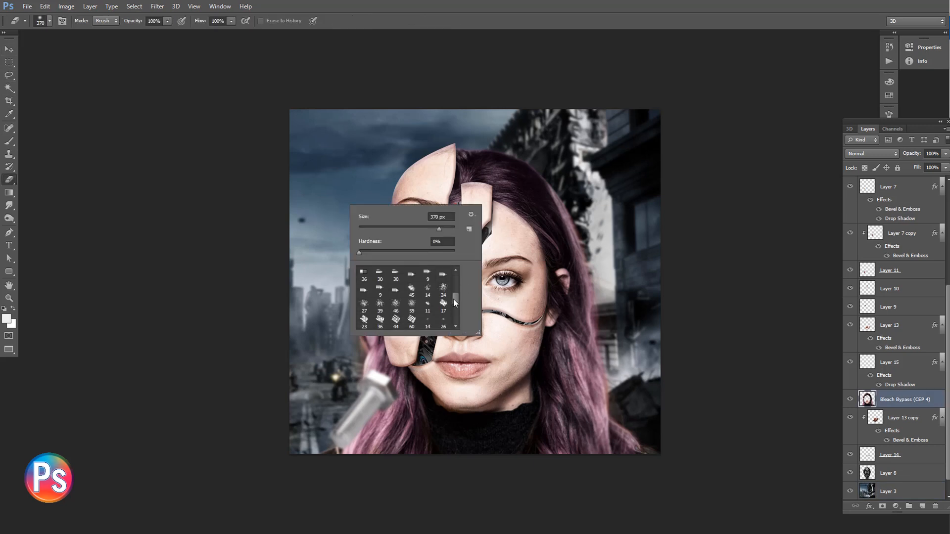
pyautogui.click(412, 303)
pyautogui.rightClick(321, 292)
pyautogui.click(168, 21)
pyautogui.moveTo(168, 32); pyautogui.dragTo(143, 33)
pyautogui.rightClick(357, 255)
pyautogui.moveTo(394, 274); pyautogui.dragTo(387, 274)
pyautogui.press('Return')
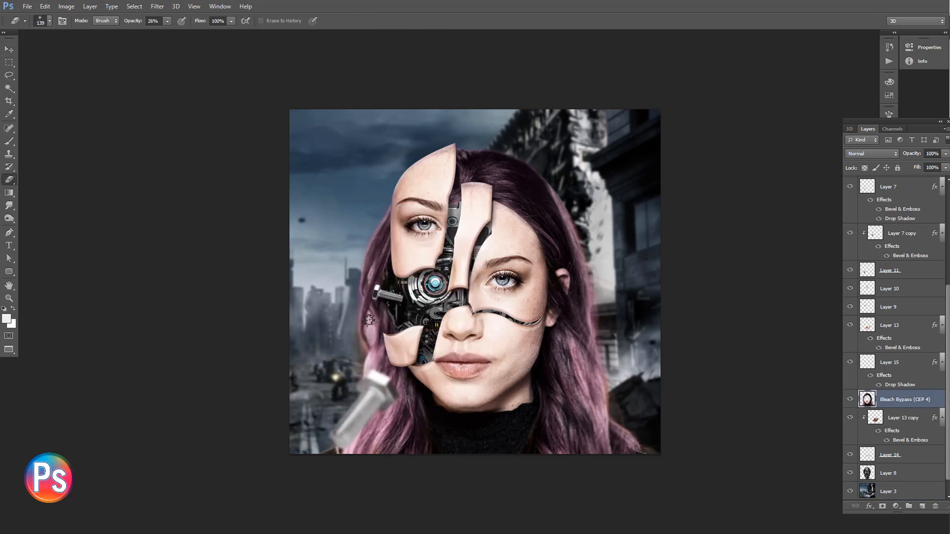
# Step: Erase the leftover fringe along the outer edge of the hair beside the small bolt, adjusting the brush size
pyautogui.hotkey('ctrl', '+')
pyautogui.hotkey('ctrl', '+')
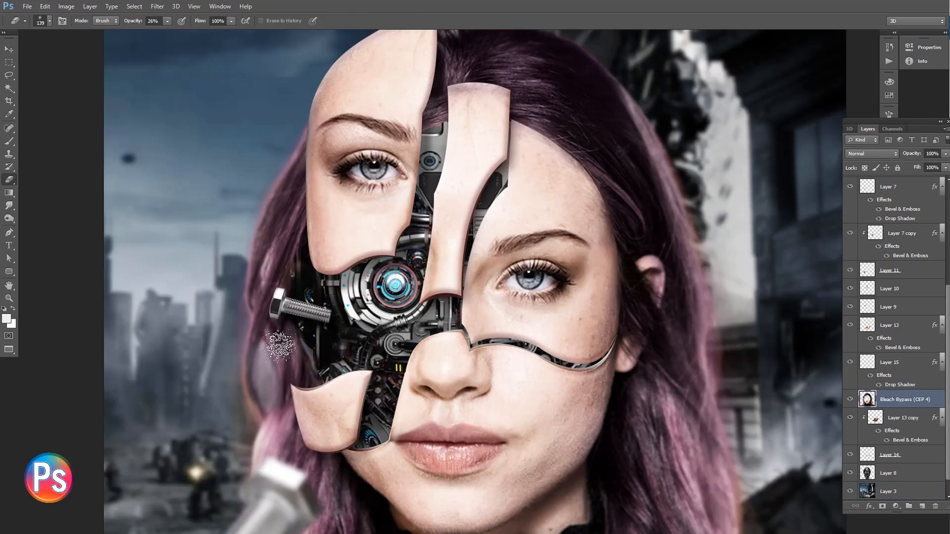
pyautogui.rightClick(282, 345)
pyautogui.moveTo(312, 363); pyautogui.dragTo(308, 364)
pyautogui.moveTo(268, 353); pyautogui.dragTo(267, 401)
pyautogui.rightClick(325, 281)
pyautogui.moveTo(350, 300); pyautogui.dragTo(346, 300)
pyautogui.moveTo(266, 258); pyautogui.dragTo(266, 278)
pyautogui.hotkey('ctrl', '-')
pyautogui.hotkey('ctrl', '-')
pyautogui.hotkey('ctrl', '+')
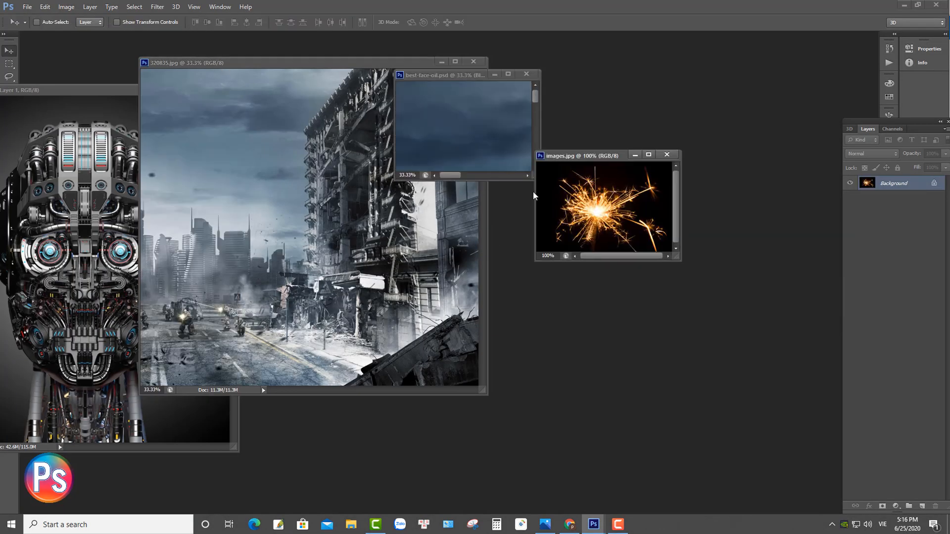
# Step: Bring the sparks from images.jpg into the cyborg composite and set their layer to Lighten
pyautogui.moveTo(599, 200); pyautogui.dragTo(470, 134)
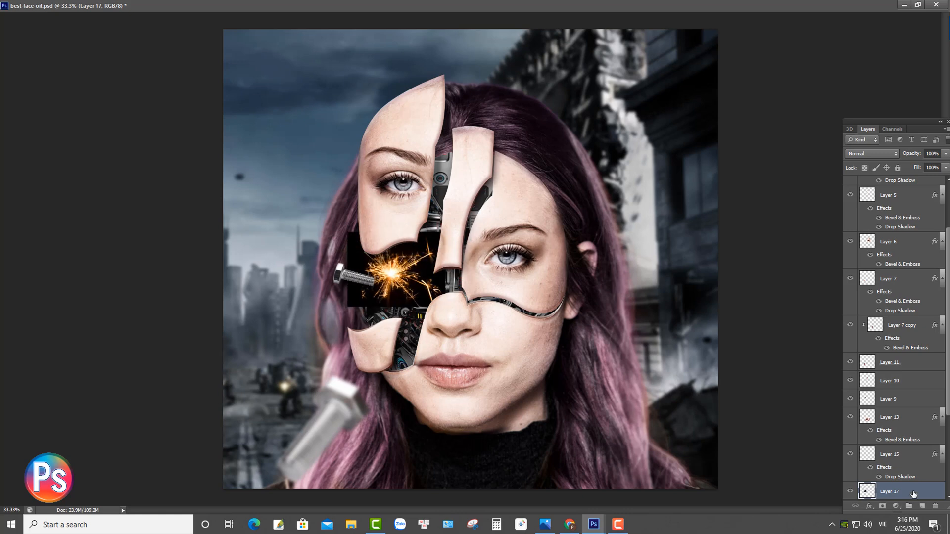
pyautogui.click(872, 154)
pyautogui.click(871, 206)
pyautogui.click(872, 166)
# Step: Reorient the sparks on Layer 17 with Free Transform and position them over the robotic eye machinery
pyautogui.moveTo(400, 277); pyautogui.dragTo(426, 231)
pyautogui.hotkey('ctrl', 't')
pyautogui.rightClick(436, 262)
pyautogui.click(460, 389)
pyautogui.moveTo(446, 281); pyautogui.dragTo(416, 288)
pyautogui.press('Return')
pyautogui.hotkey('ctrl', '-')
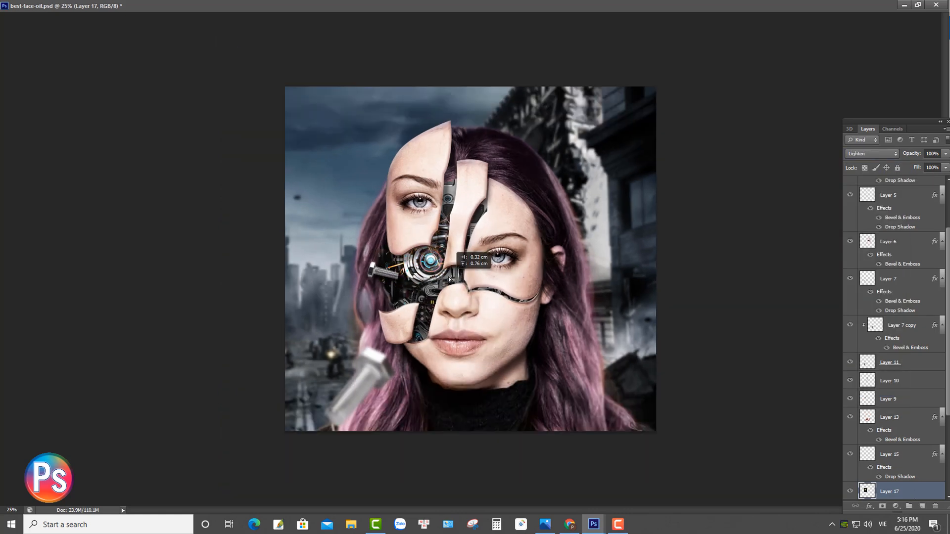
pyautogui.hotkey('ctrl', '+')
pyautogui.hotkey('ctrl', '+')
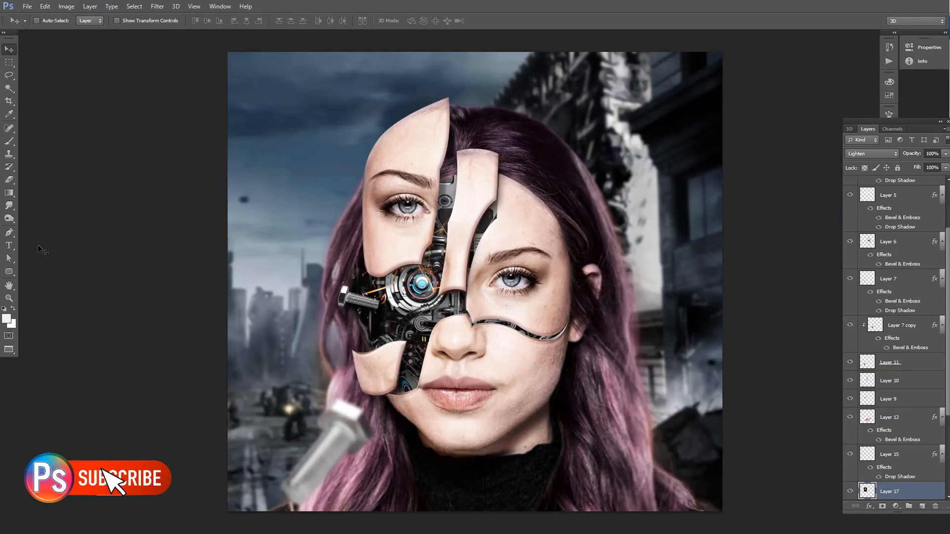
# Step: Select the sweater and lower hair on the Bleach Bypass (CEP 4) layer by painting a Quick Mask with a soft brush
pyautogui.hotkey('ctrl', '-')
pyautogui.rightClick(549, 359)
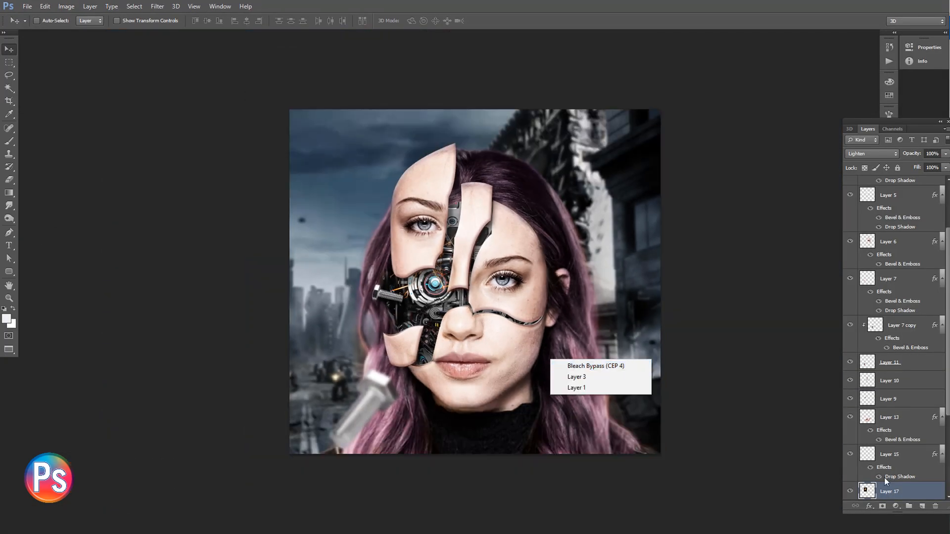
pyautogui.rightClick(514, 371)
pyautogui.click(549, 400)
pyautogui.press('q')
pyautogui.press('b')
pyautogui.keyDown('alt'); pyautogui.rightClick(472, 432); pyautogui.keyUp('alt')
pyautogui.moveTo(449, 429); pyautogui.dragTo(439, 447)
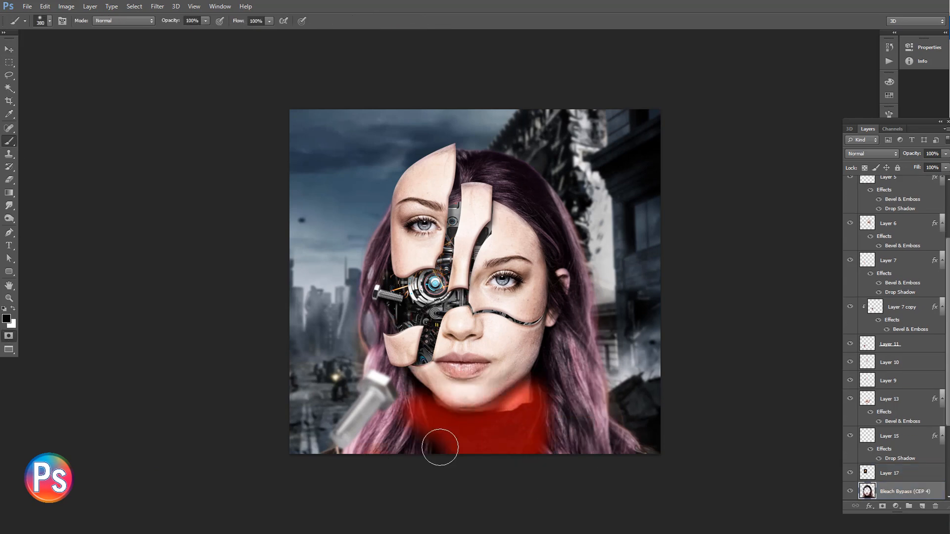
pyautogui.moveTo(578, 427); pyautogui.dragTo(547, 392)
pyautogui.press('q')
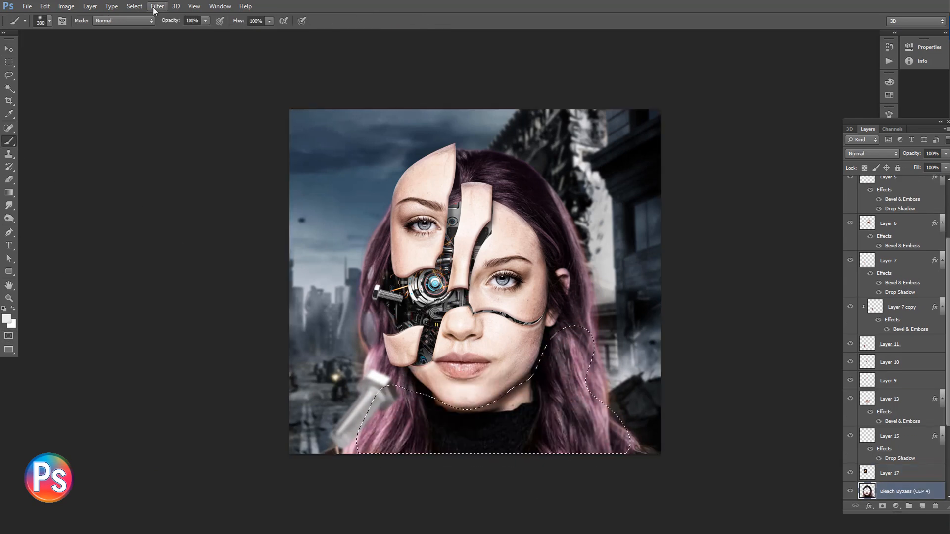
# Step: Blur the selected sweater and lower hair and deselect
pyautogui.click(155, 10)
pyautogui.moveTo(168, 115)
pyautogui.click(304, 195)
pyautogui.press('Return')
pyautogui.hotkey('ctrl', 'd')
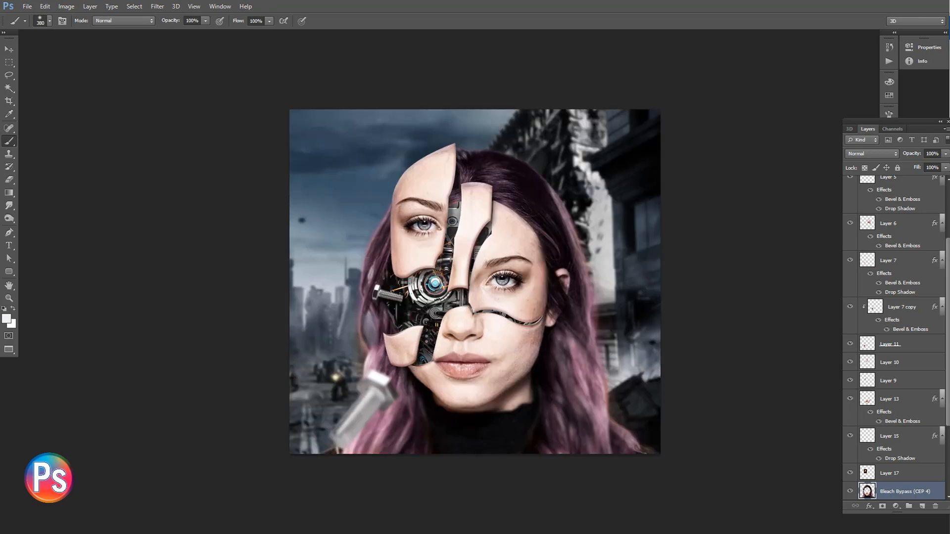